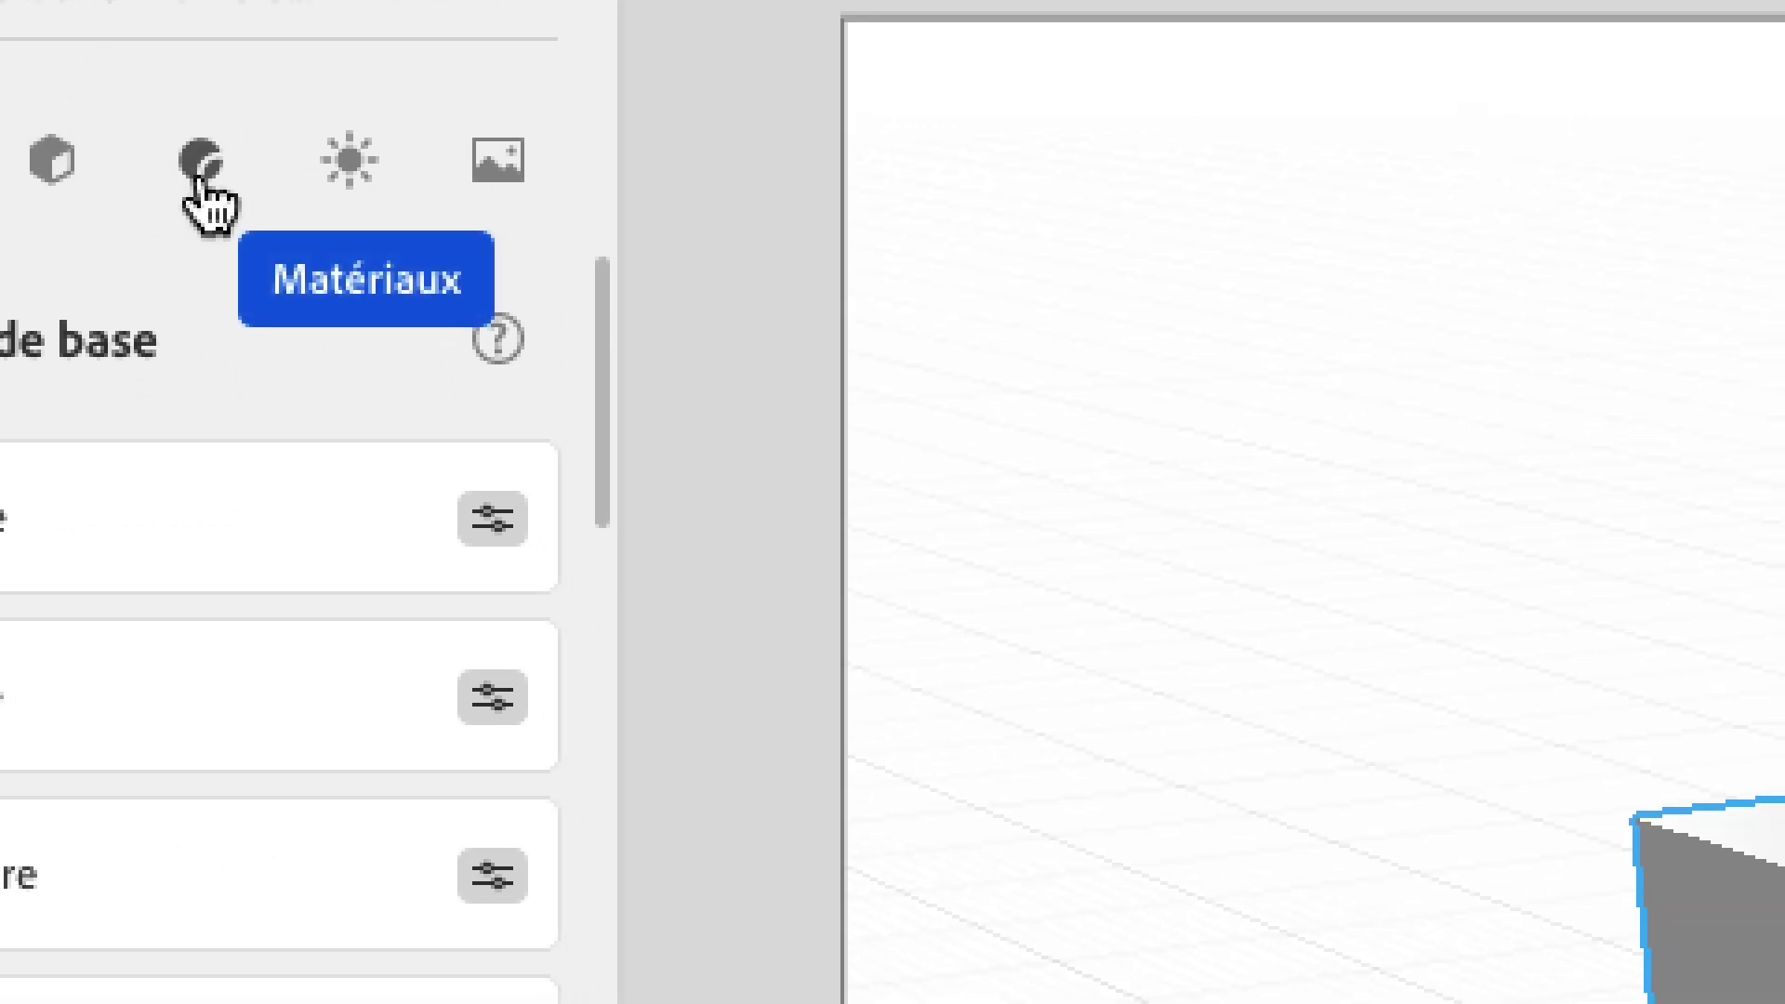
- Filter the Starter Assets library to list only the standard Adobe materials
click(201, 177)
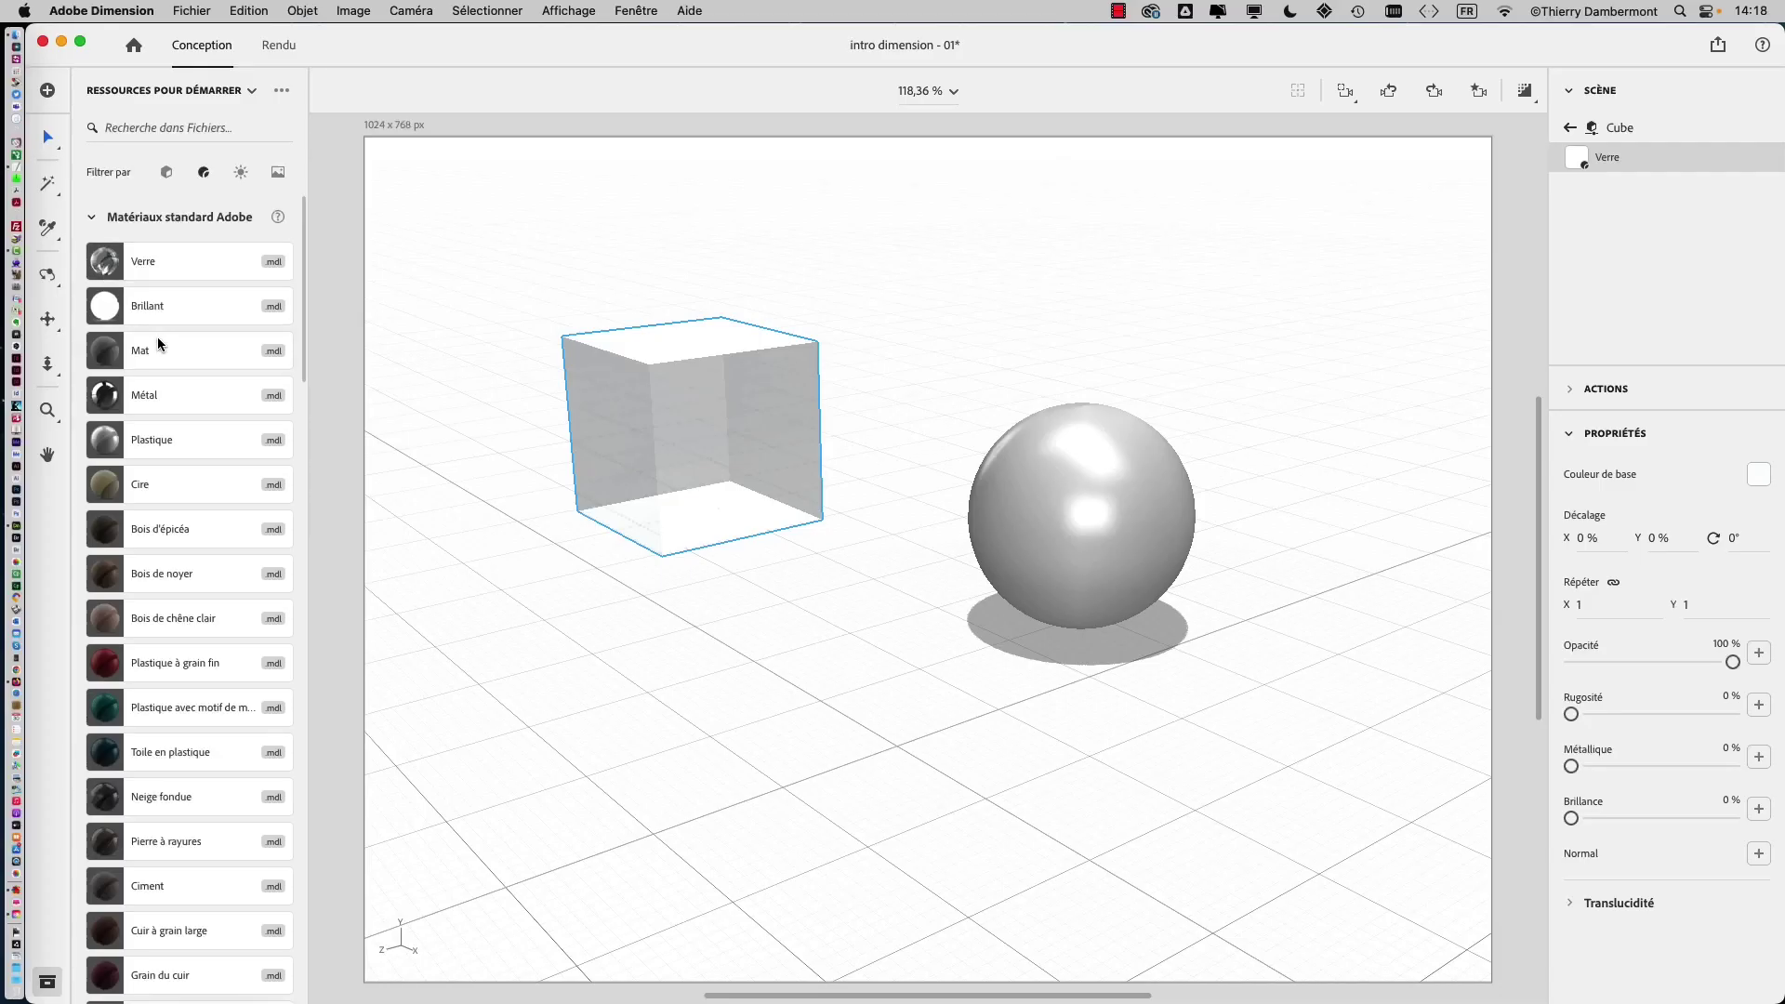
- Try the Métal and Laiton brass materials on the cube
click(149, 396)
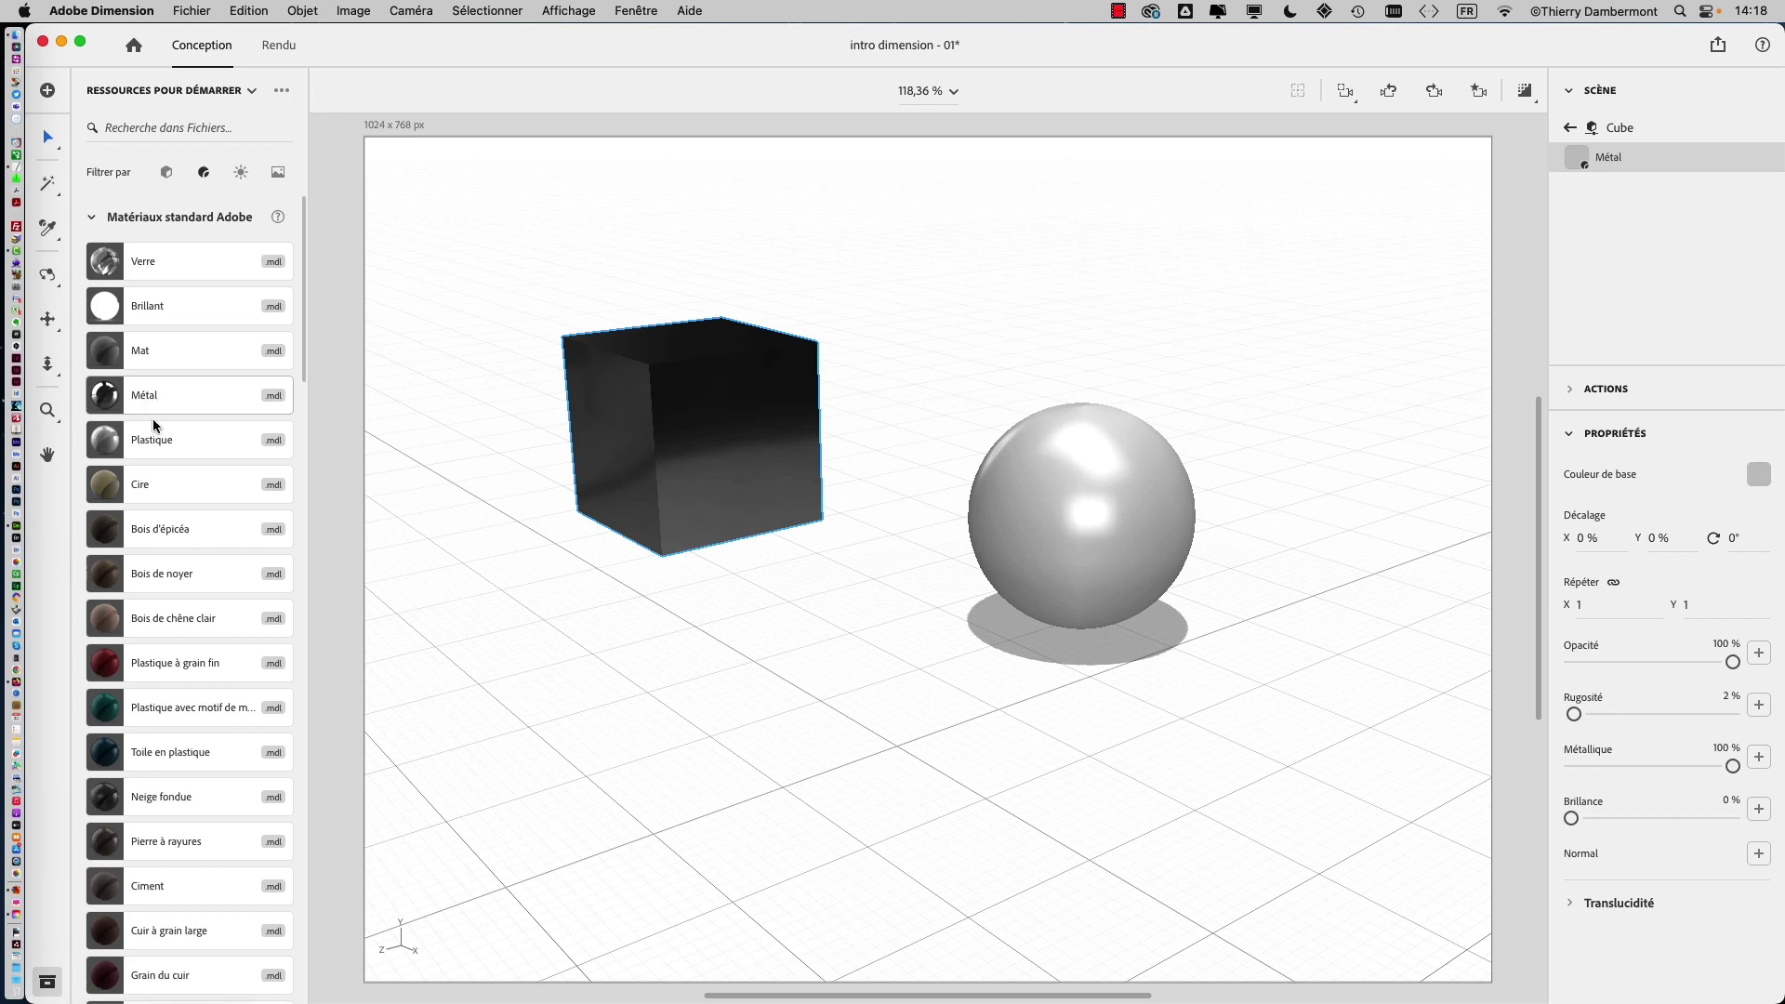
scroll(161, 522, down, 1)
scroll(161, 522, down, 7)
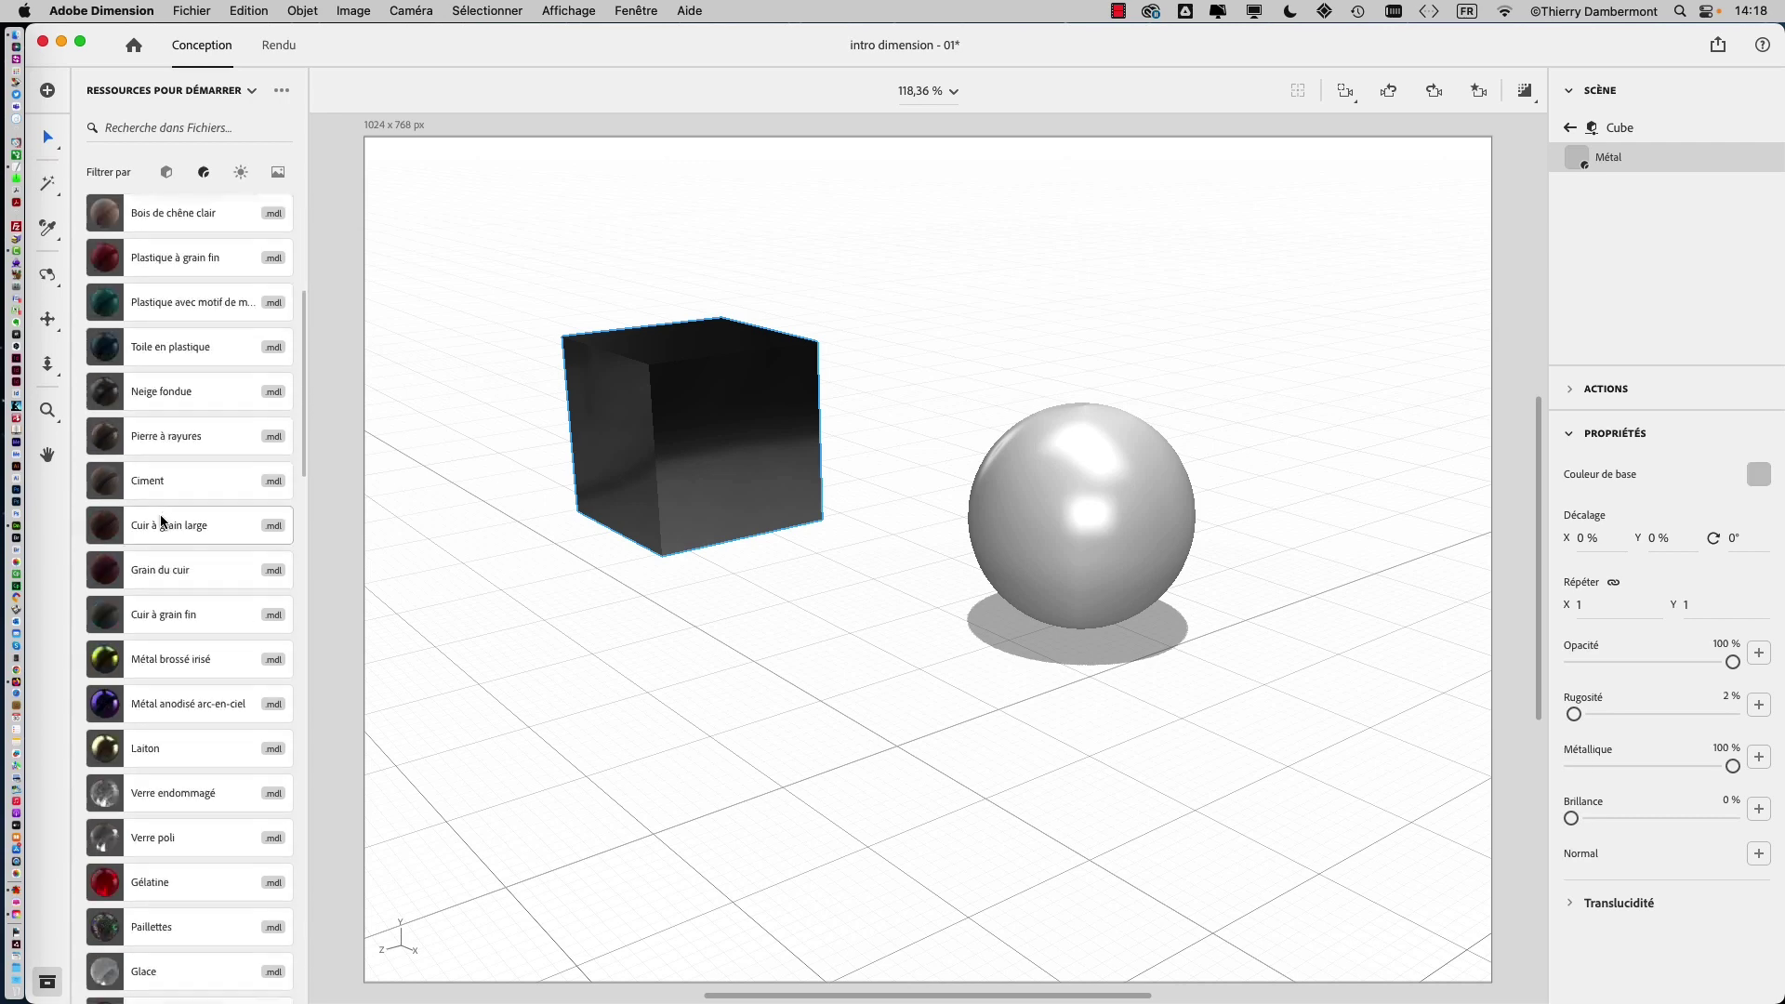
scroll(158, 549, down, 1)
click(169, 689)
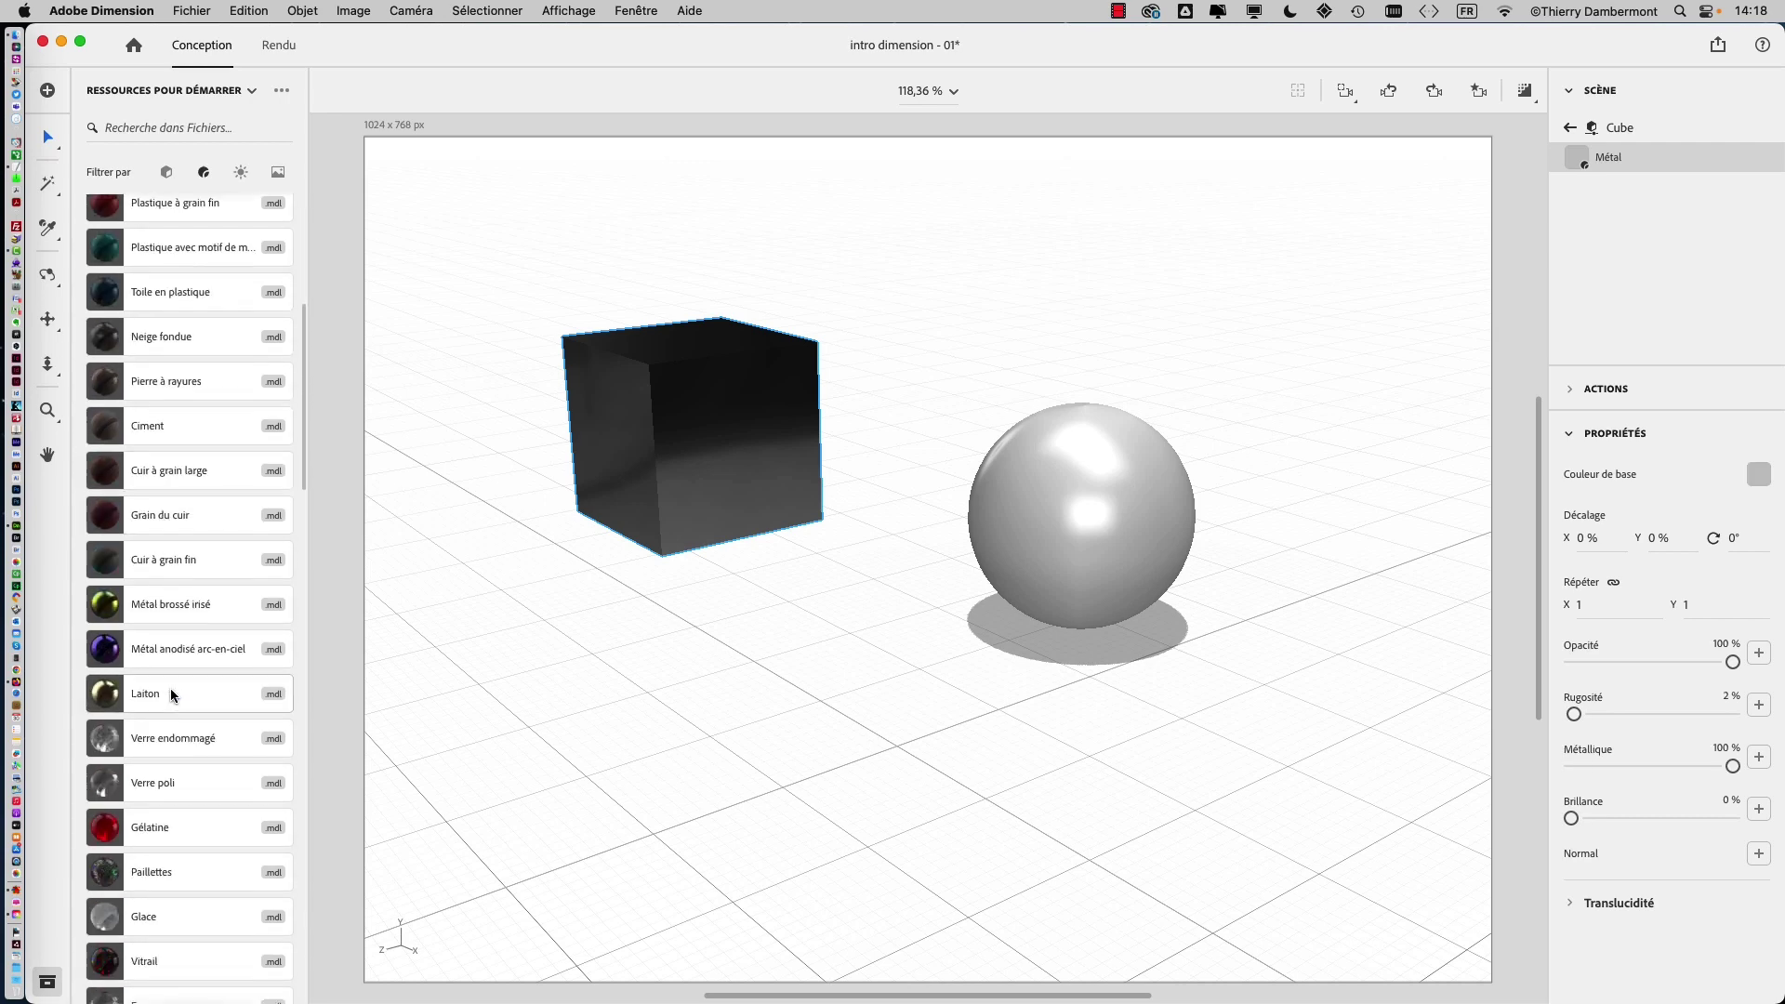
scroll(170, 683, down, 6)
scroll(170, 677, down, 7)
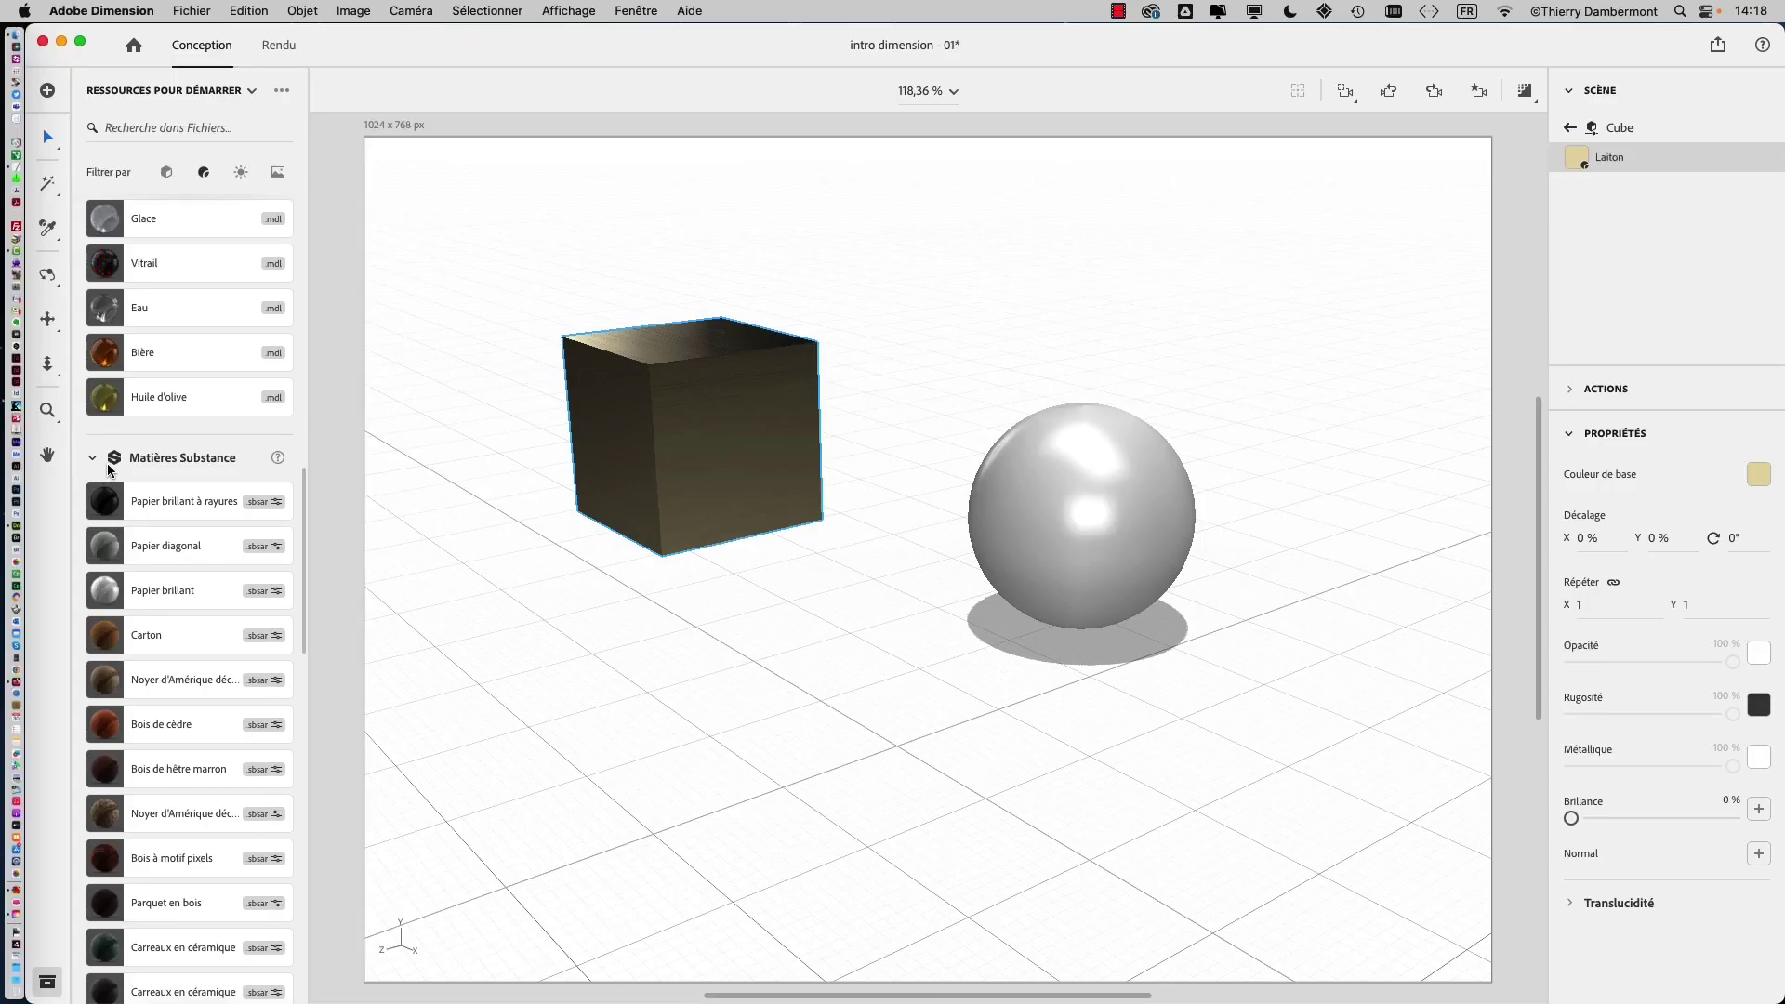
scroll(108, 463, up, 5)
scroll(121, 452, up, 10)
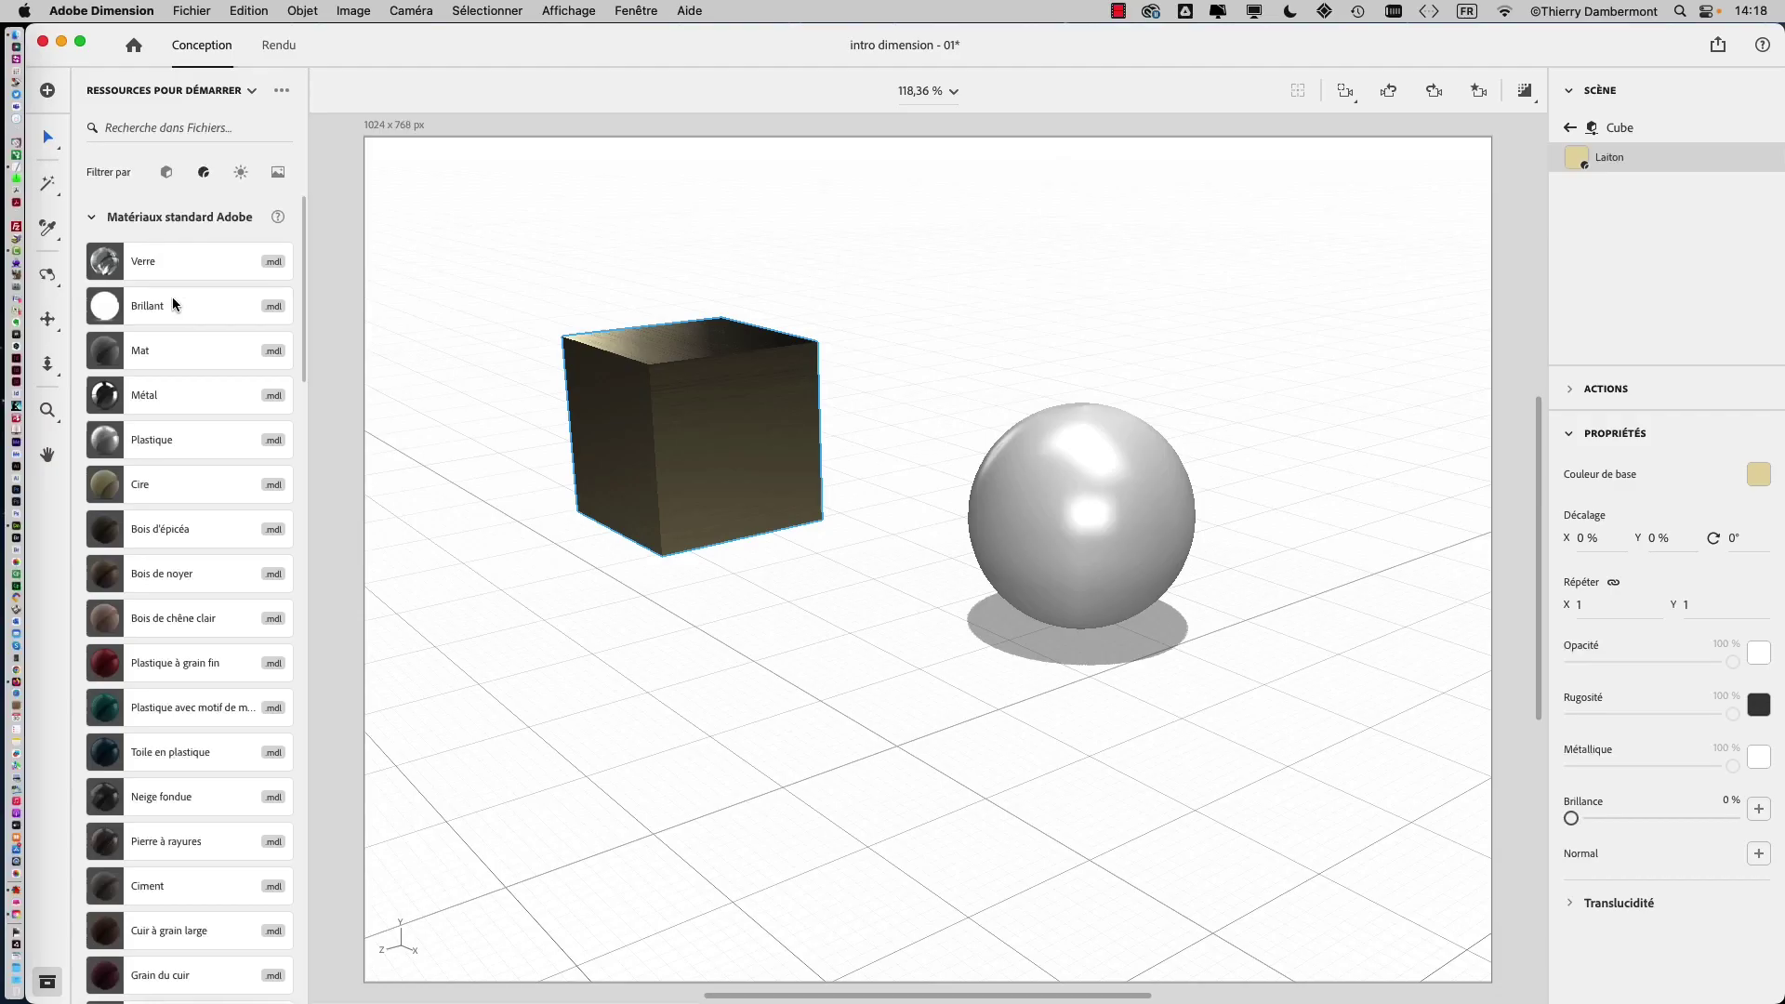
scroll(170, 302, down, 3)
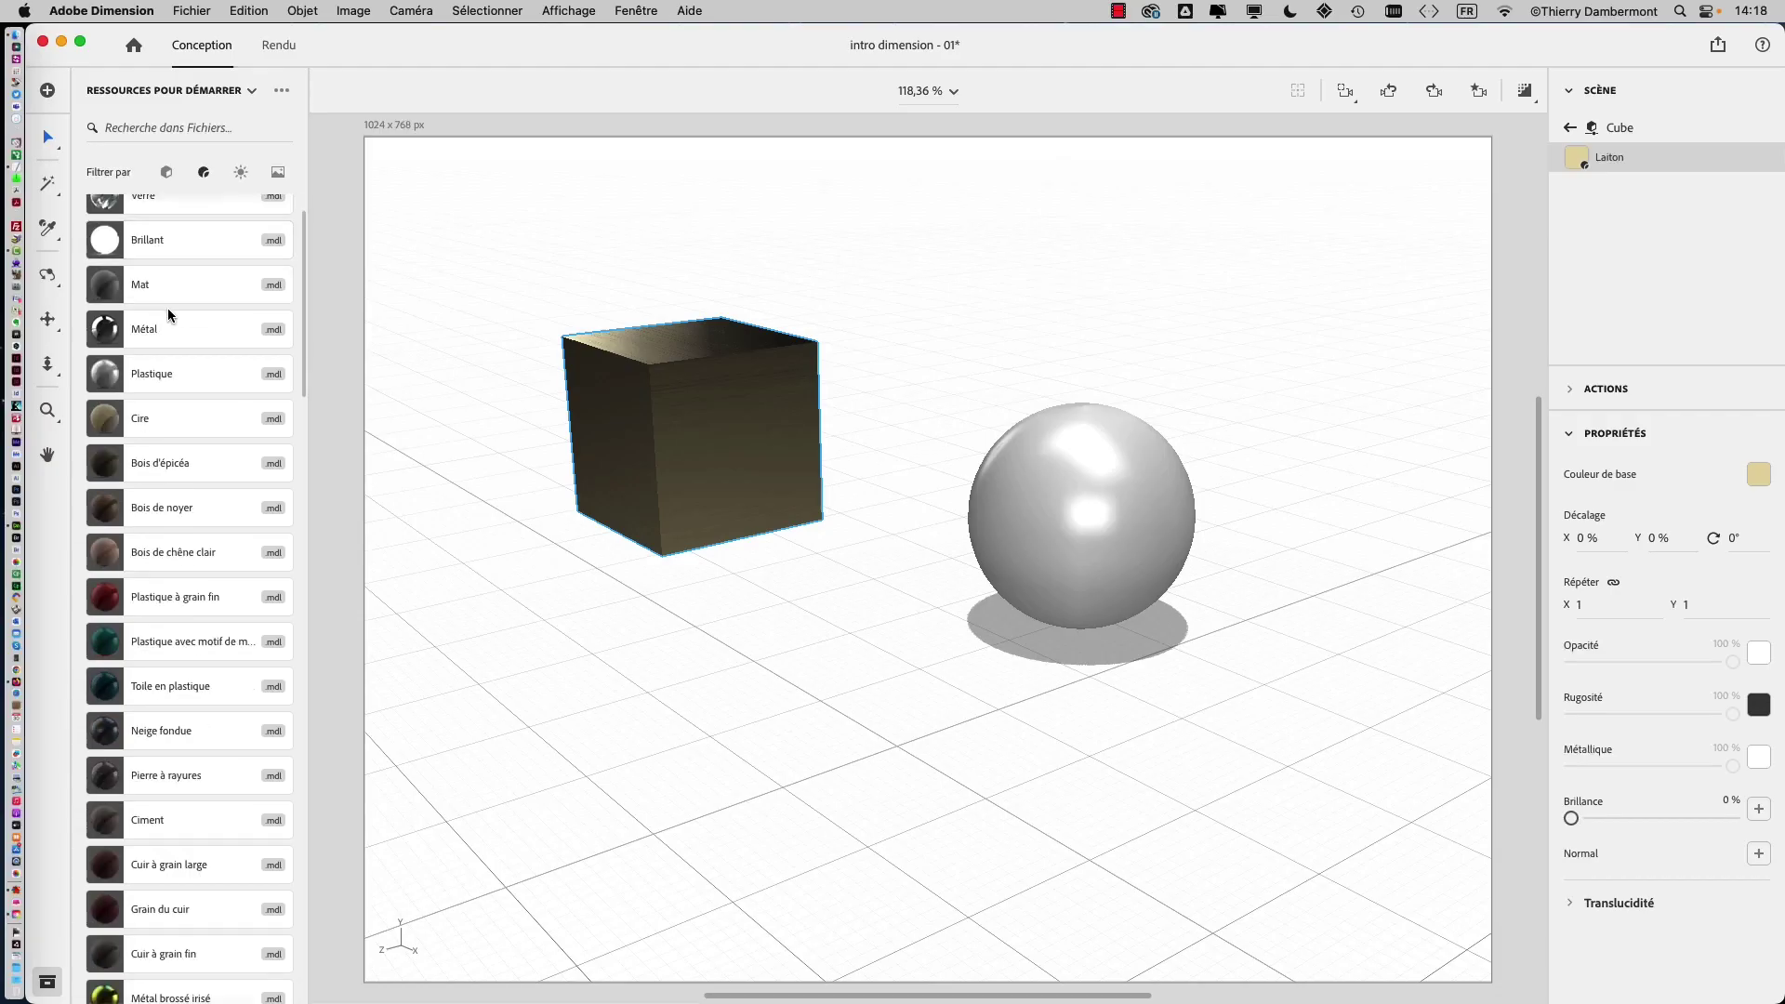
scroll(167, 312, down, 10)
scroll(167, 316, down, 1)
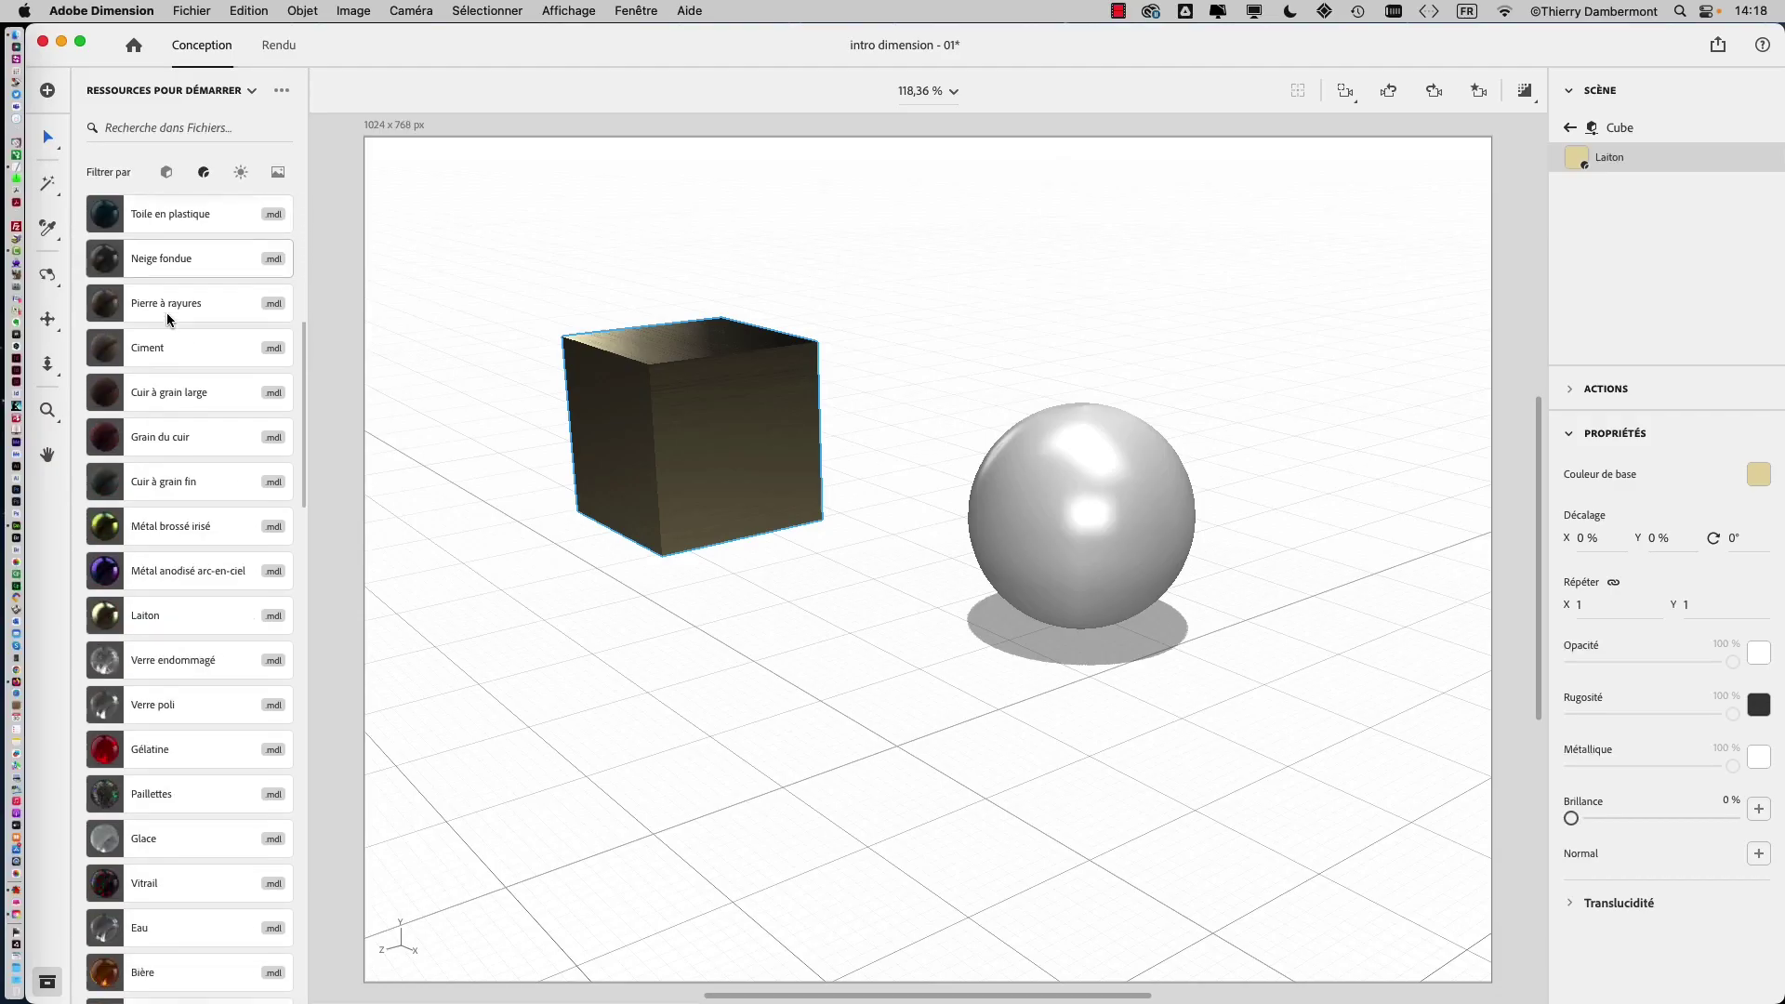
- Try Paillettes glitter and Bière on the cube, settling on Huile d'olive
click(154, 789)
scroll(160, 744, down, 1)
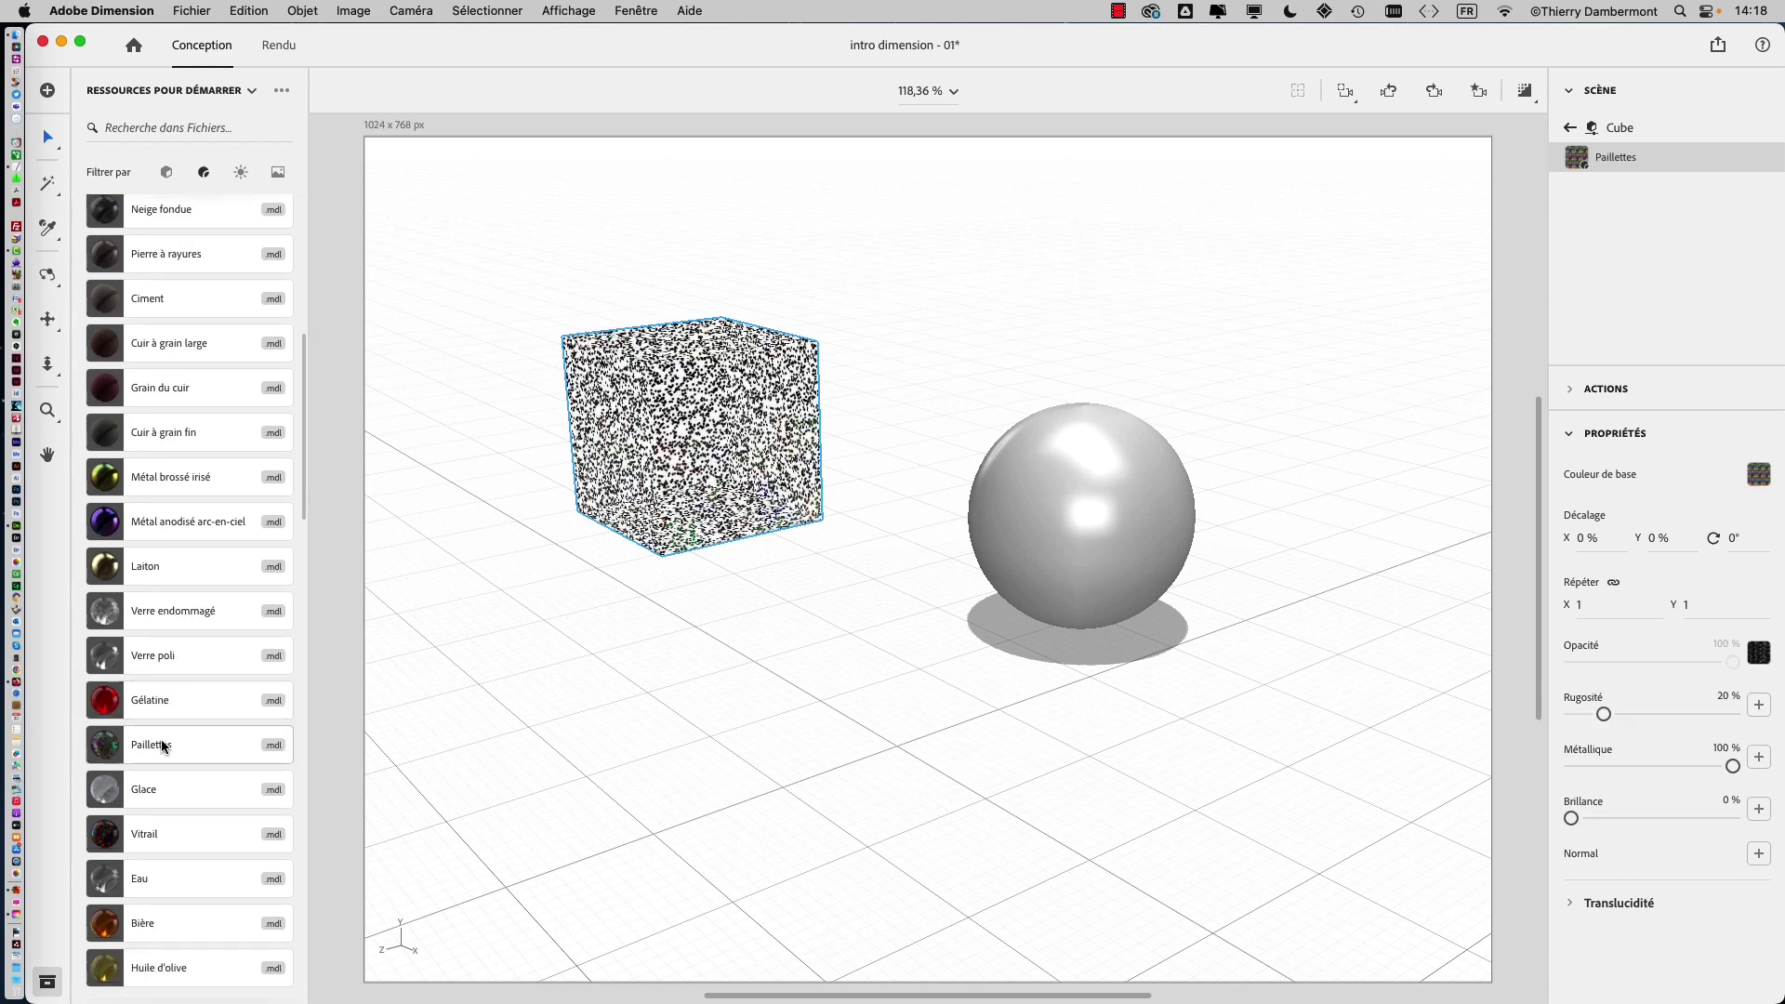
scroll(204, 666, down, 1)
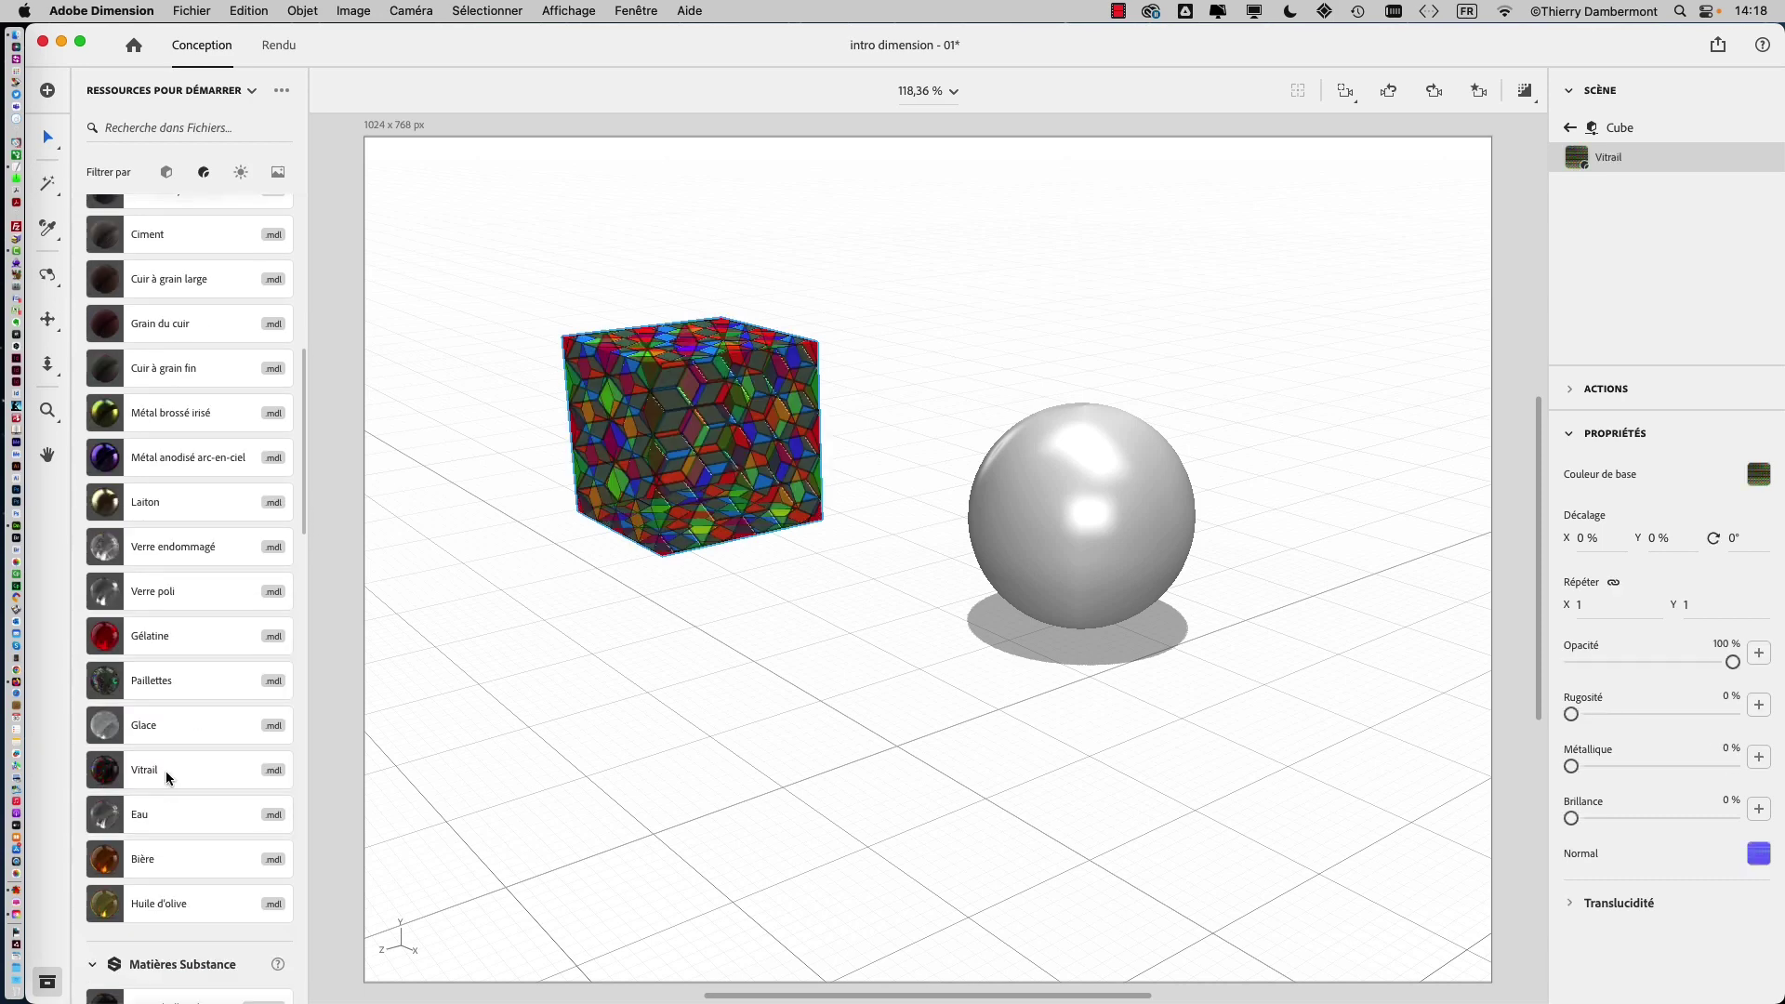
scroll(166, 773, down, 1)
scroll(165, 774, down, 2)
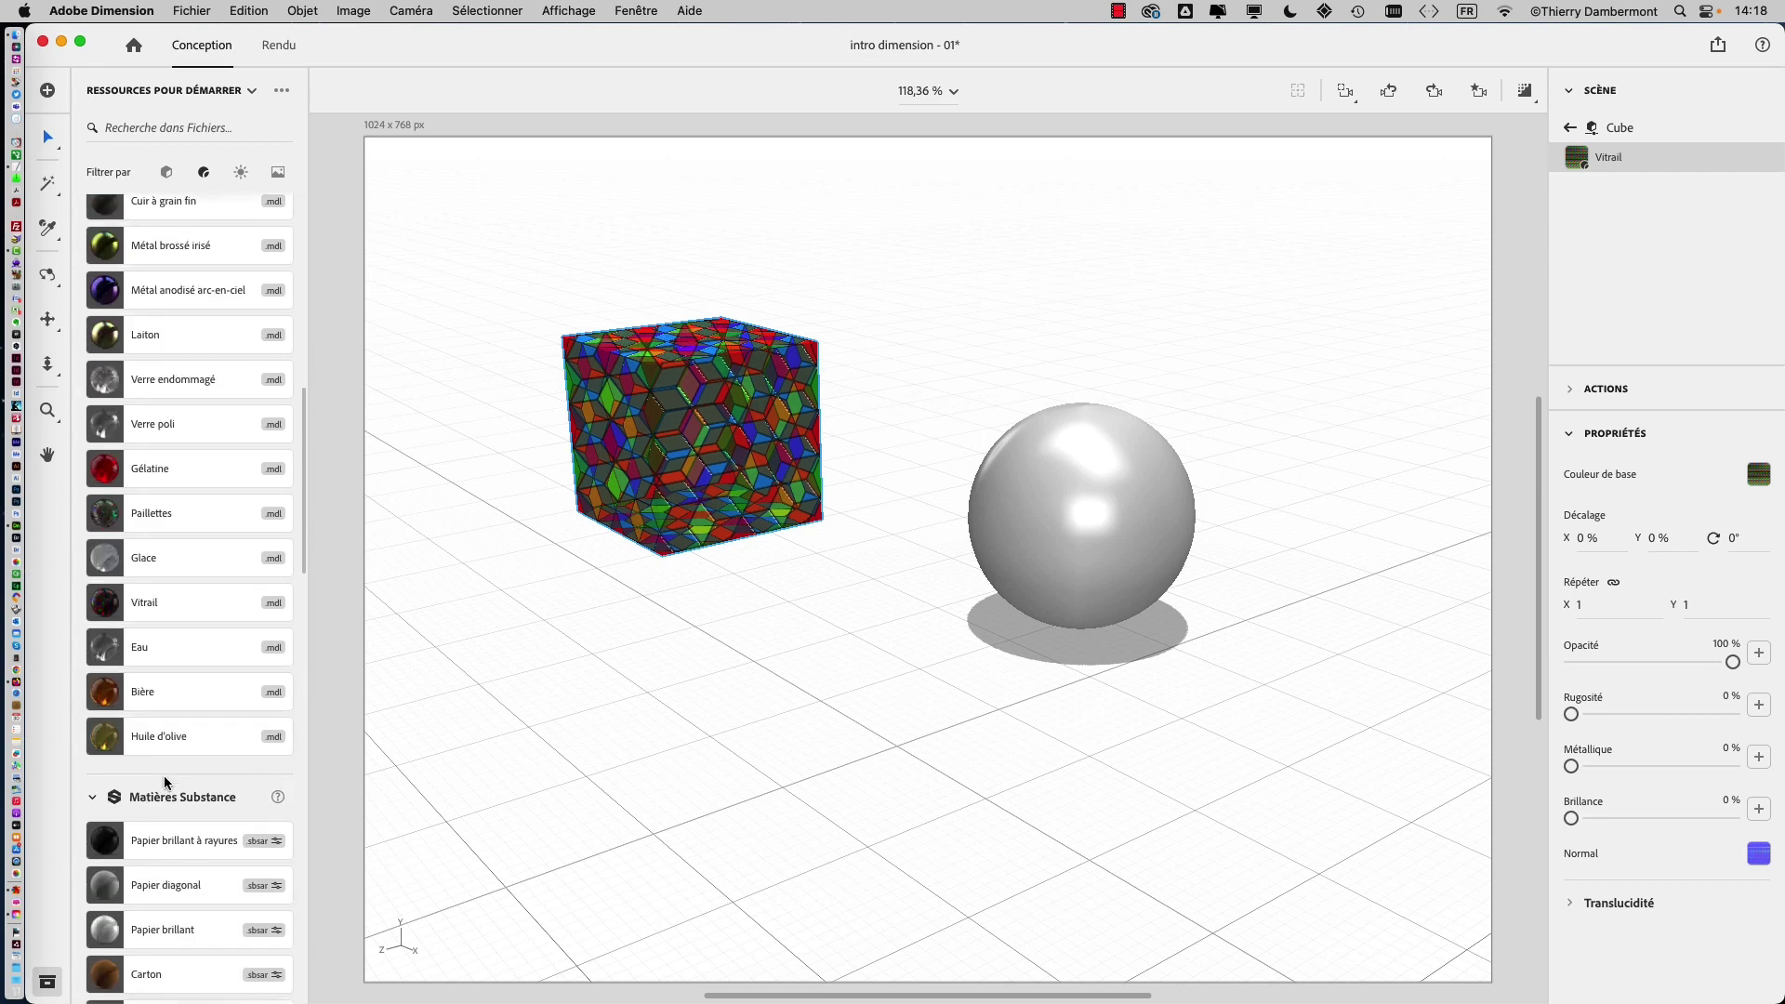
click(168, 698)
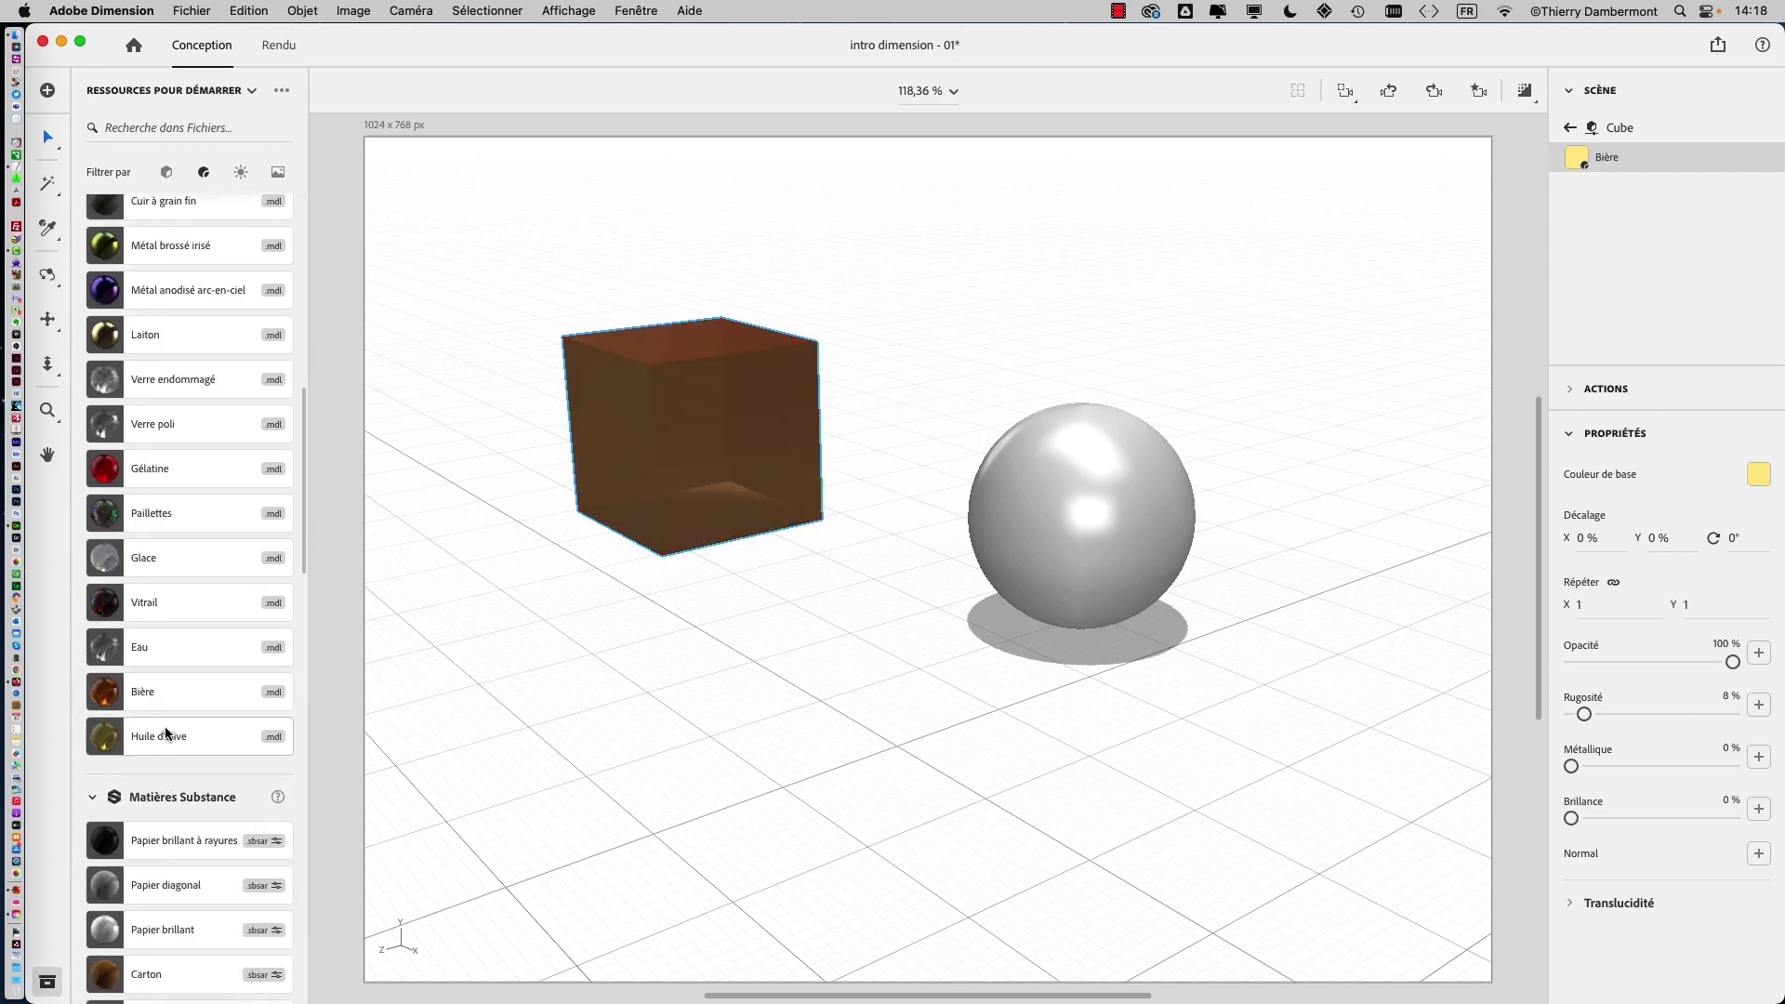
click(167, 733)
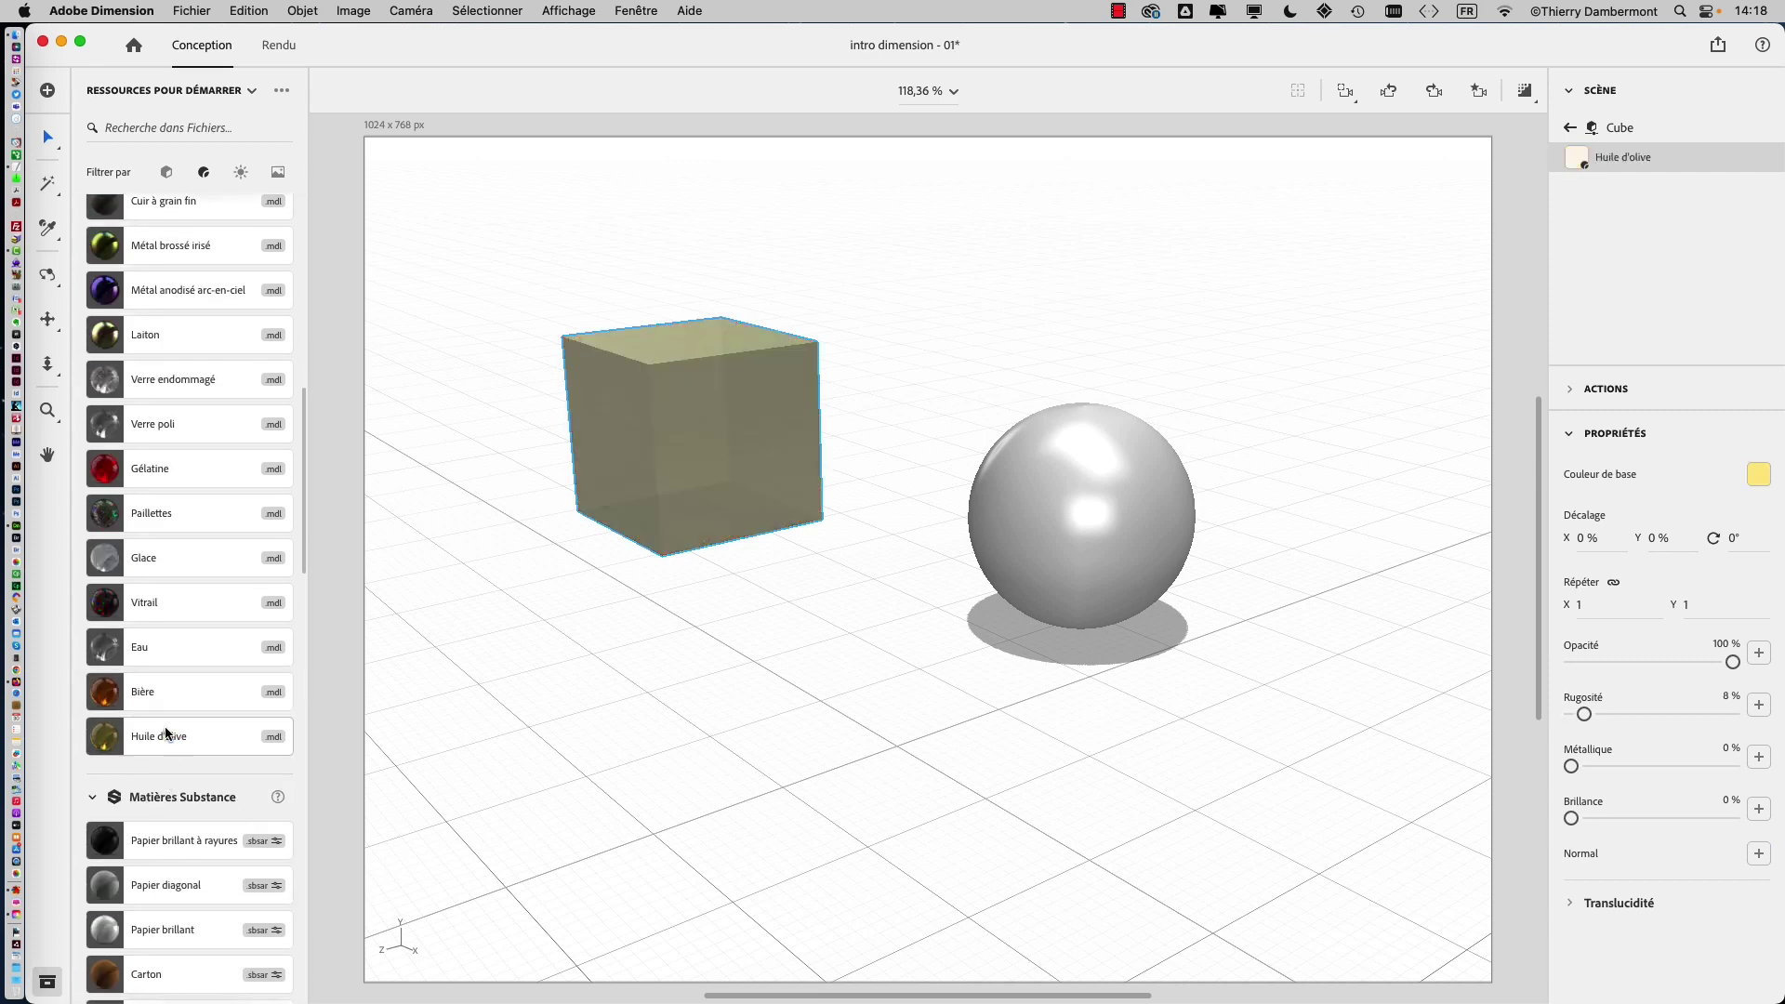
- Put the Vitrail stained glass back on the cube and select the sphere
click(155, 606)
click(1010, 444)
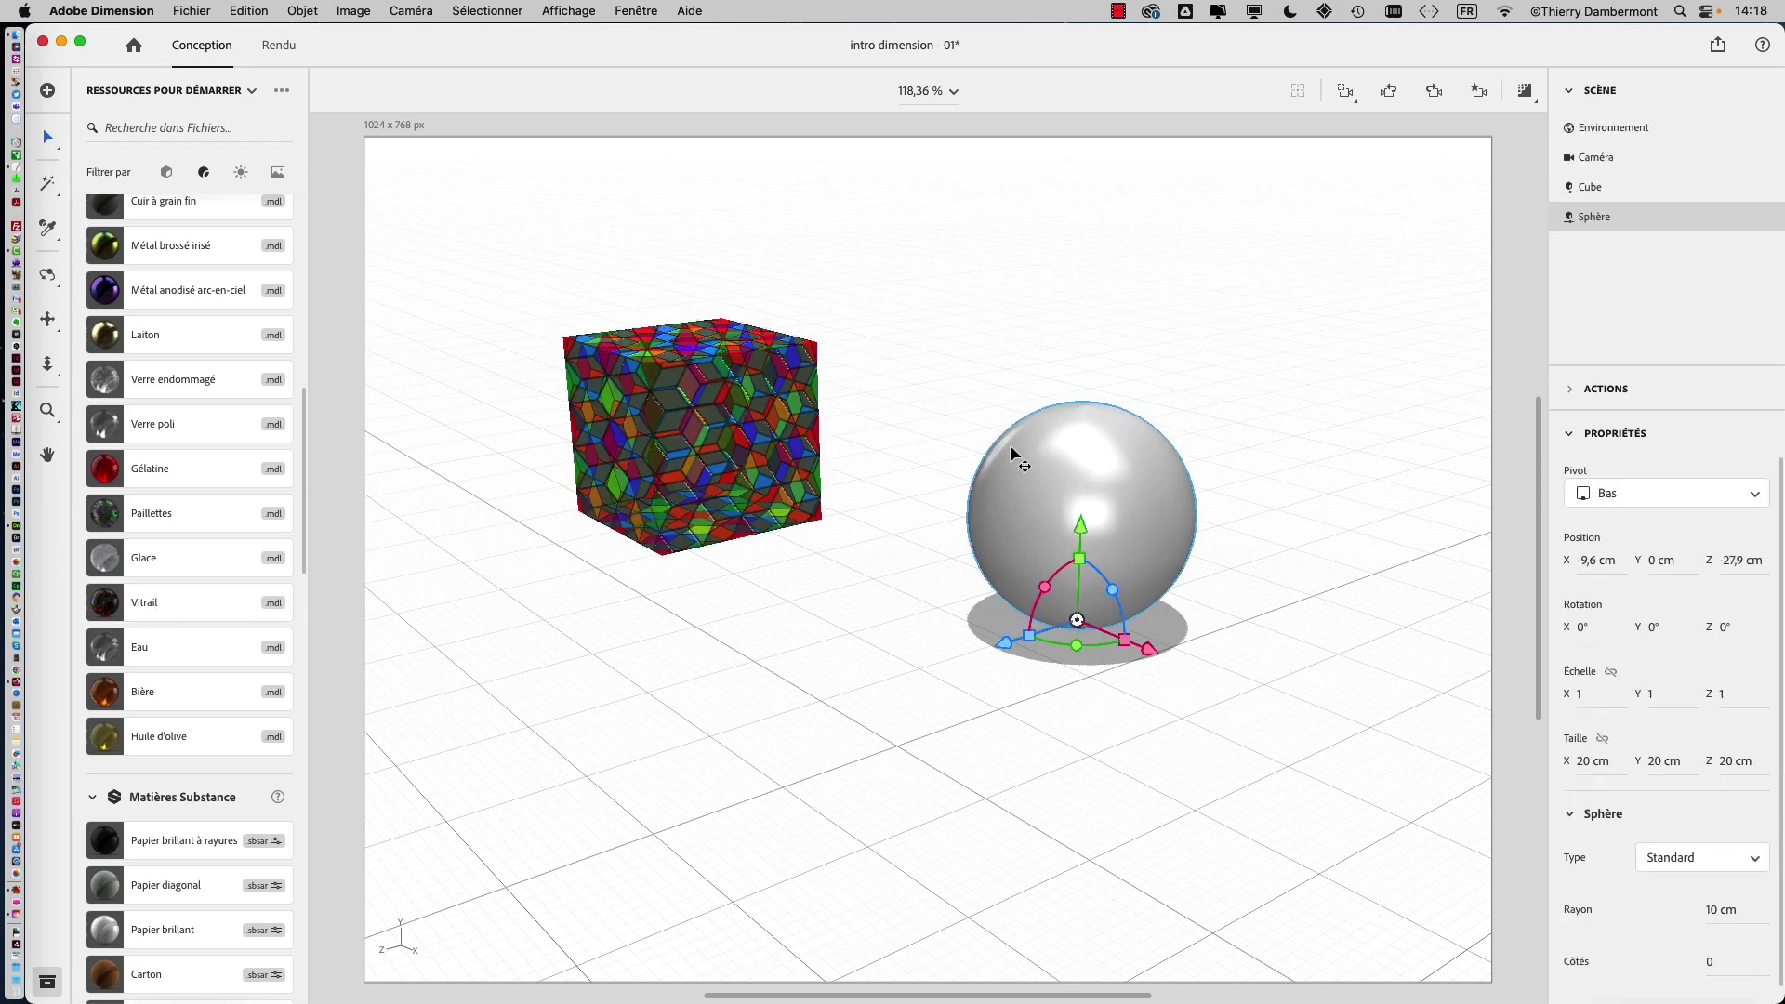
scroll(160, 539, down, 5)
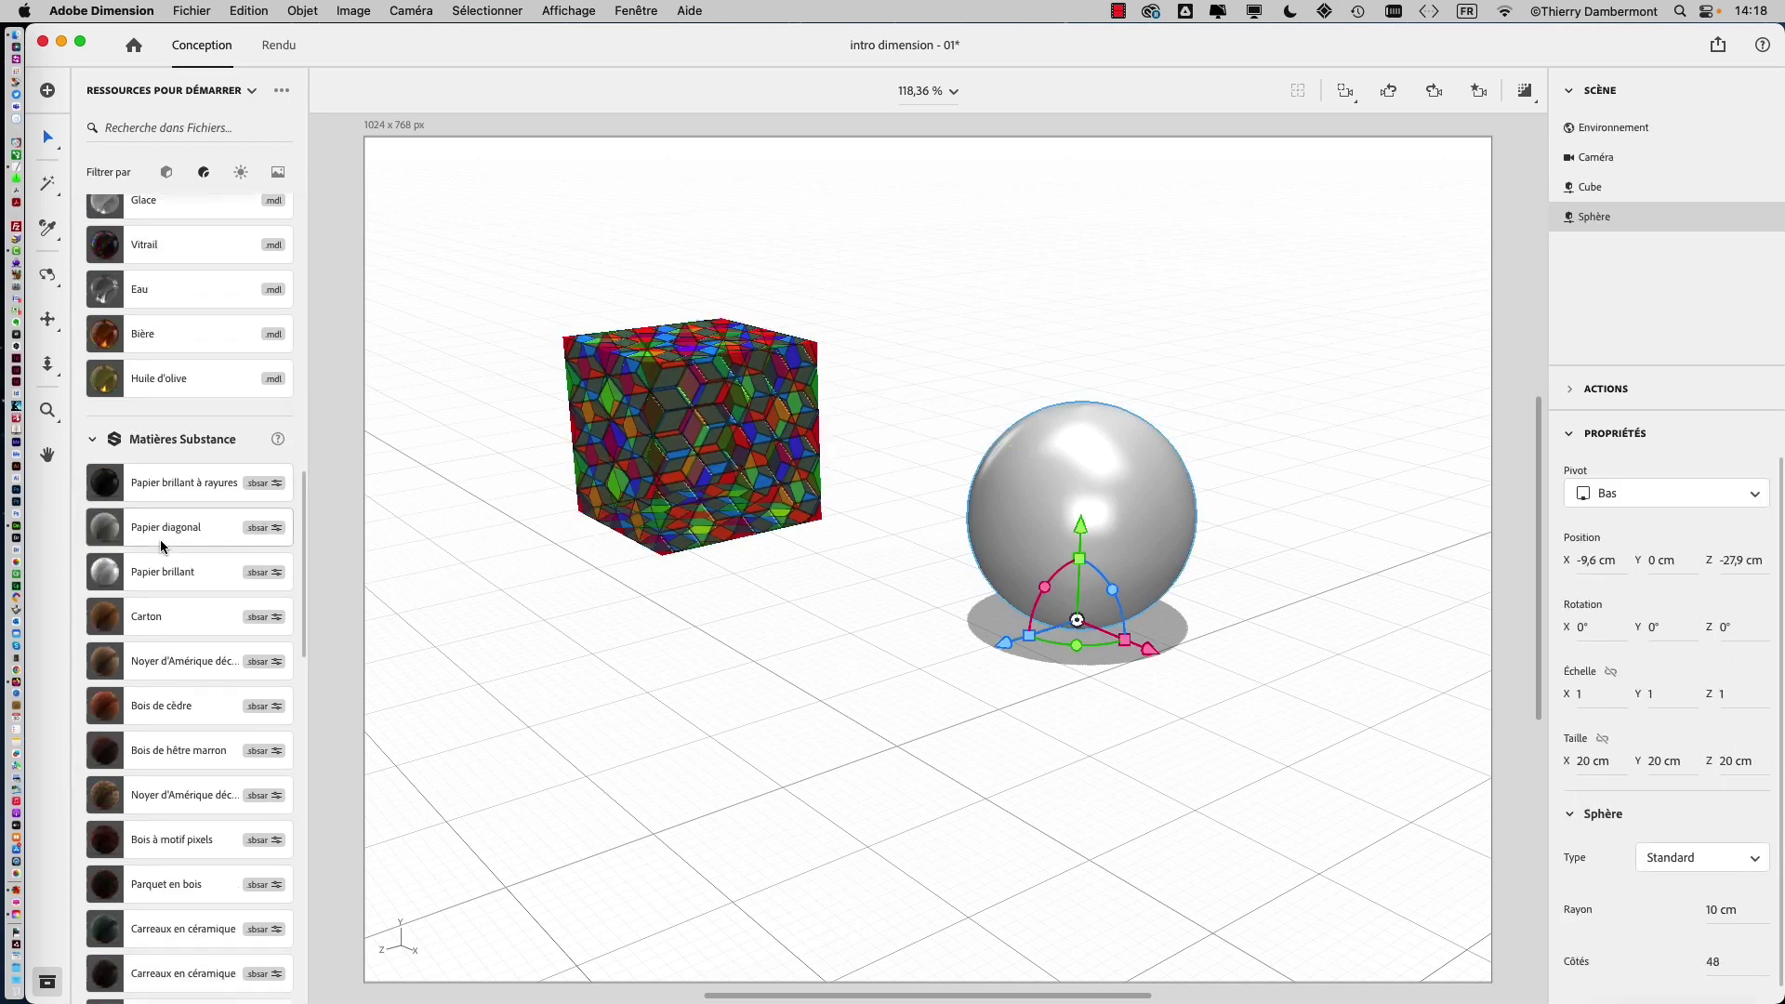
scroll(160, 539, down, 3)
scroll(160, 539, down, 1)
scroll(160, 541, up, 1)
scroll(160, 543, up, 2)
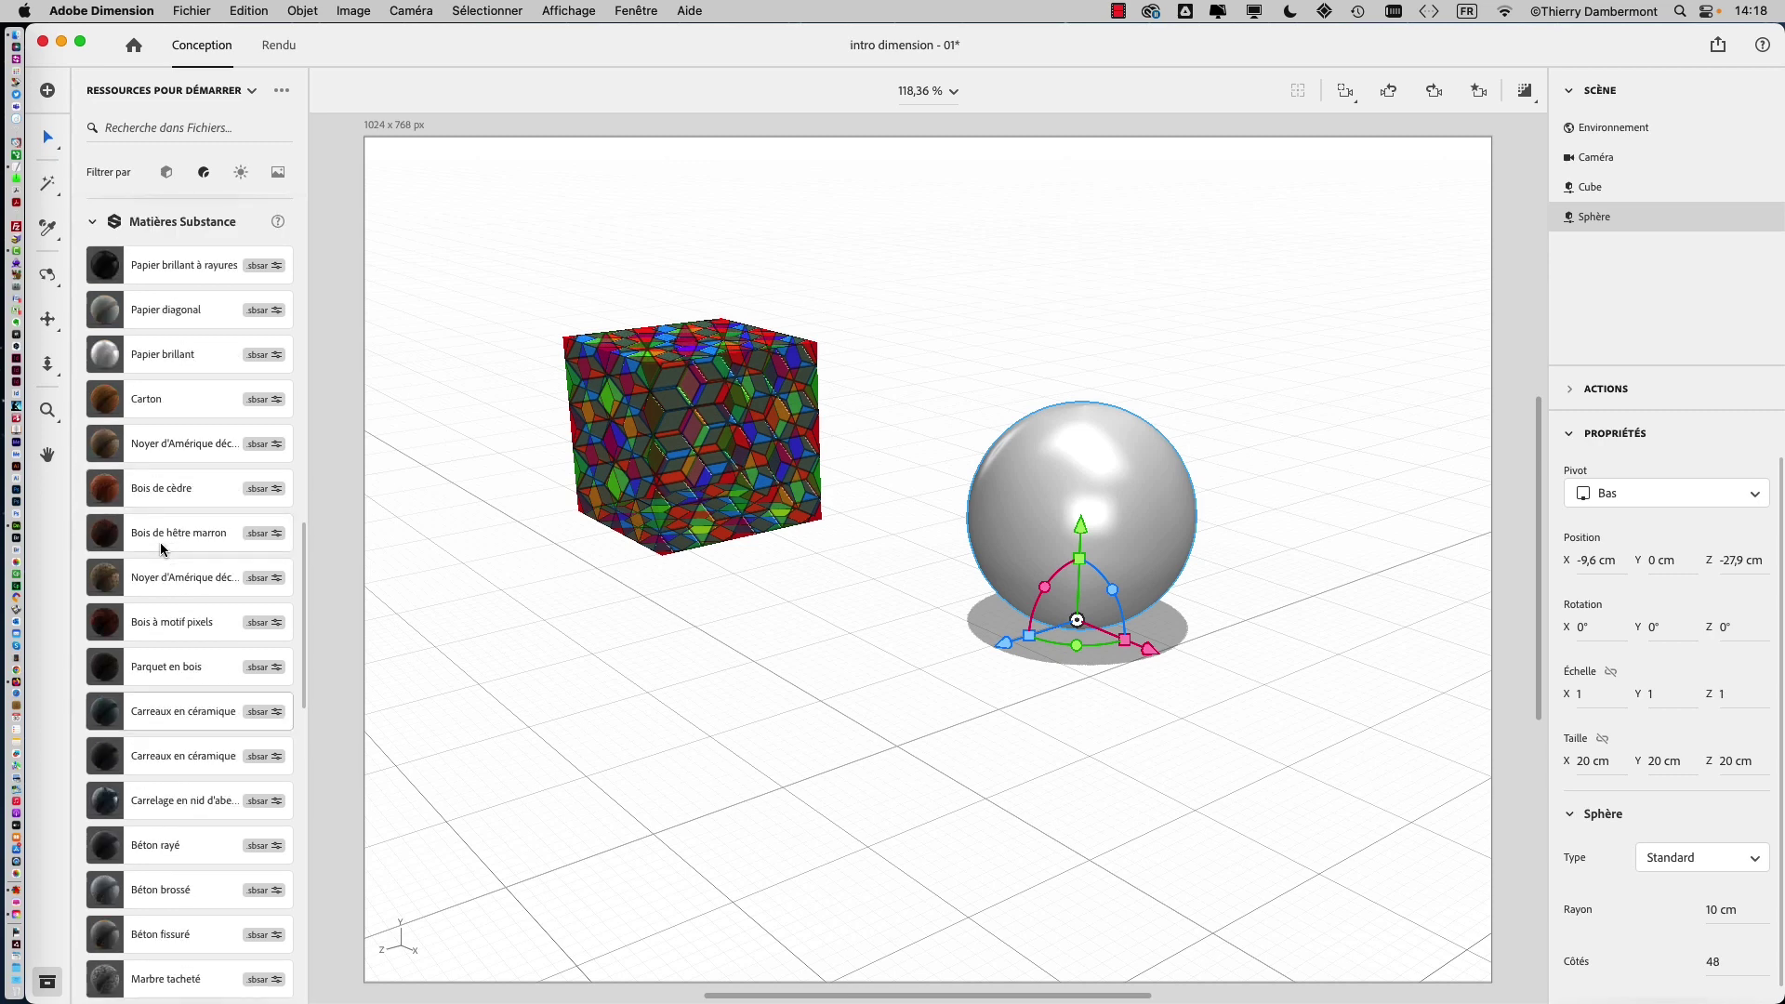
scroll(160, 543, down, 2)
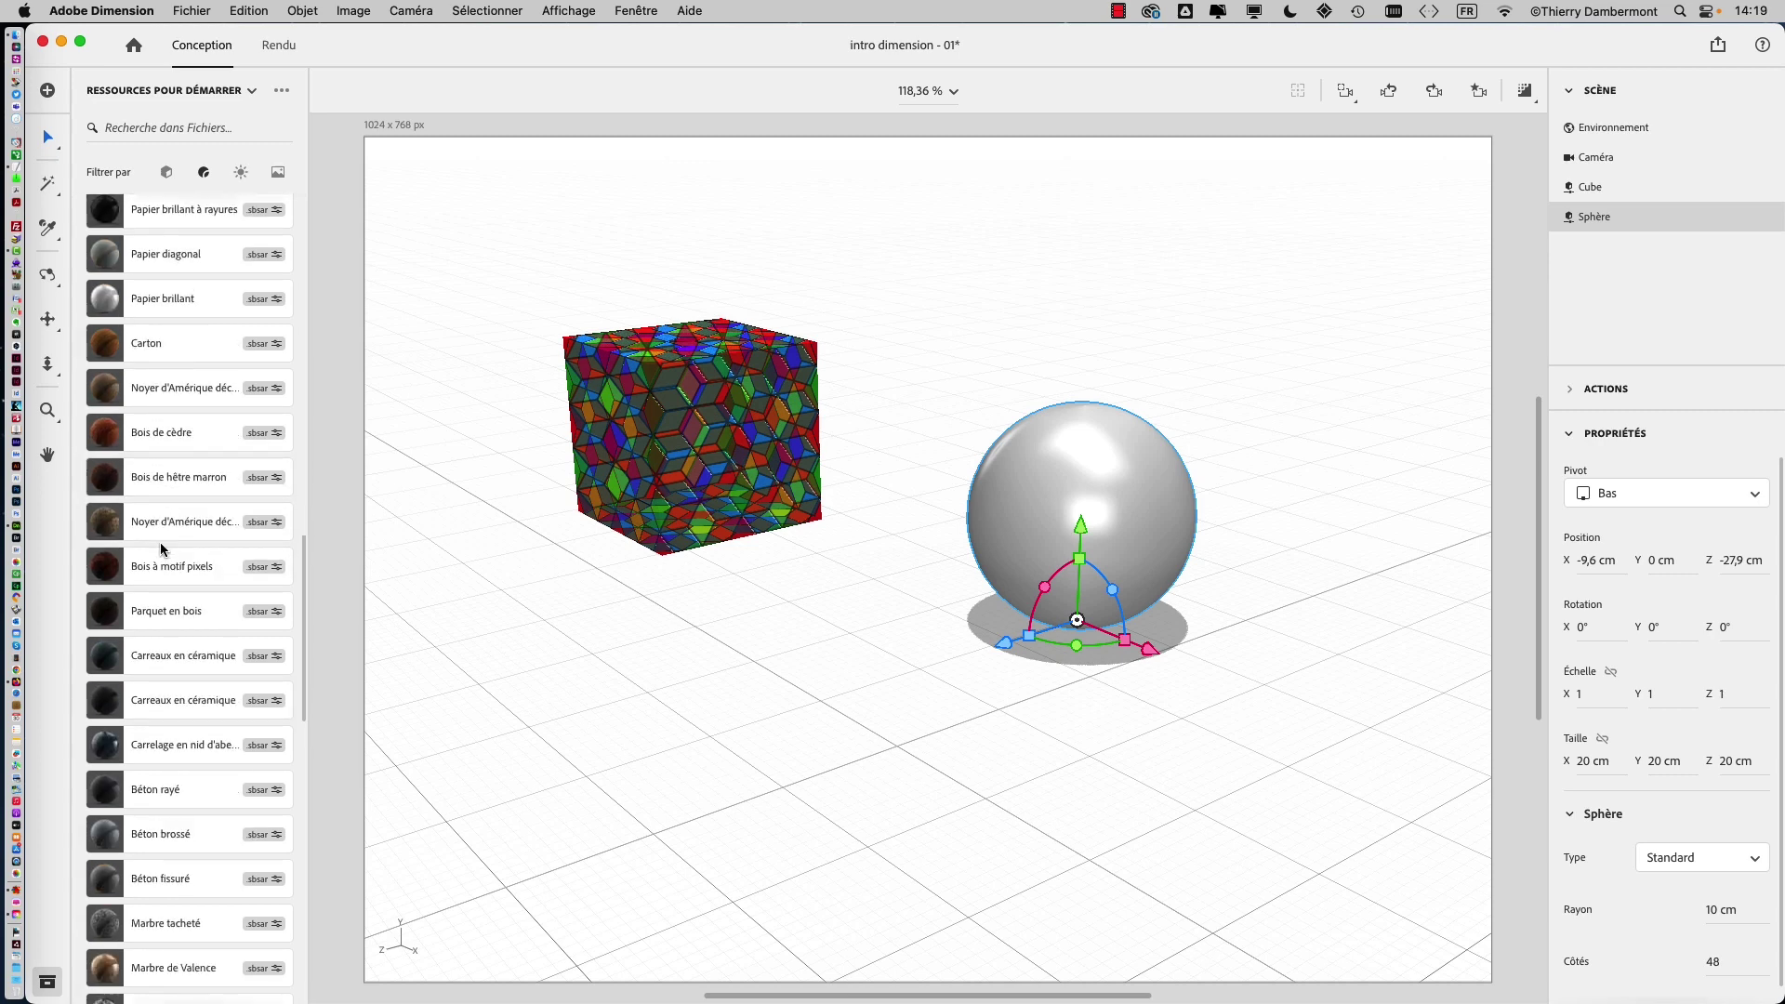
- Try honeycomb tiles and Marbre de Valence on the sphere, ending with Aluminium brossé
click(148, 745)
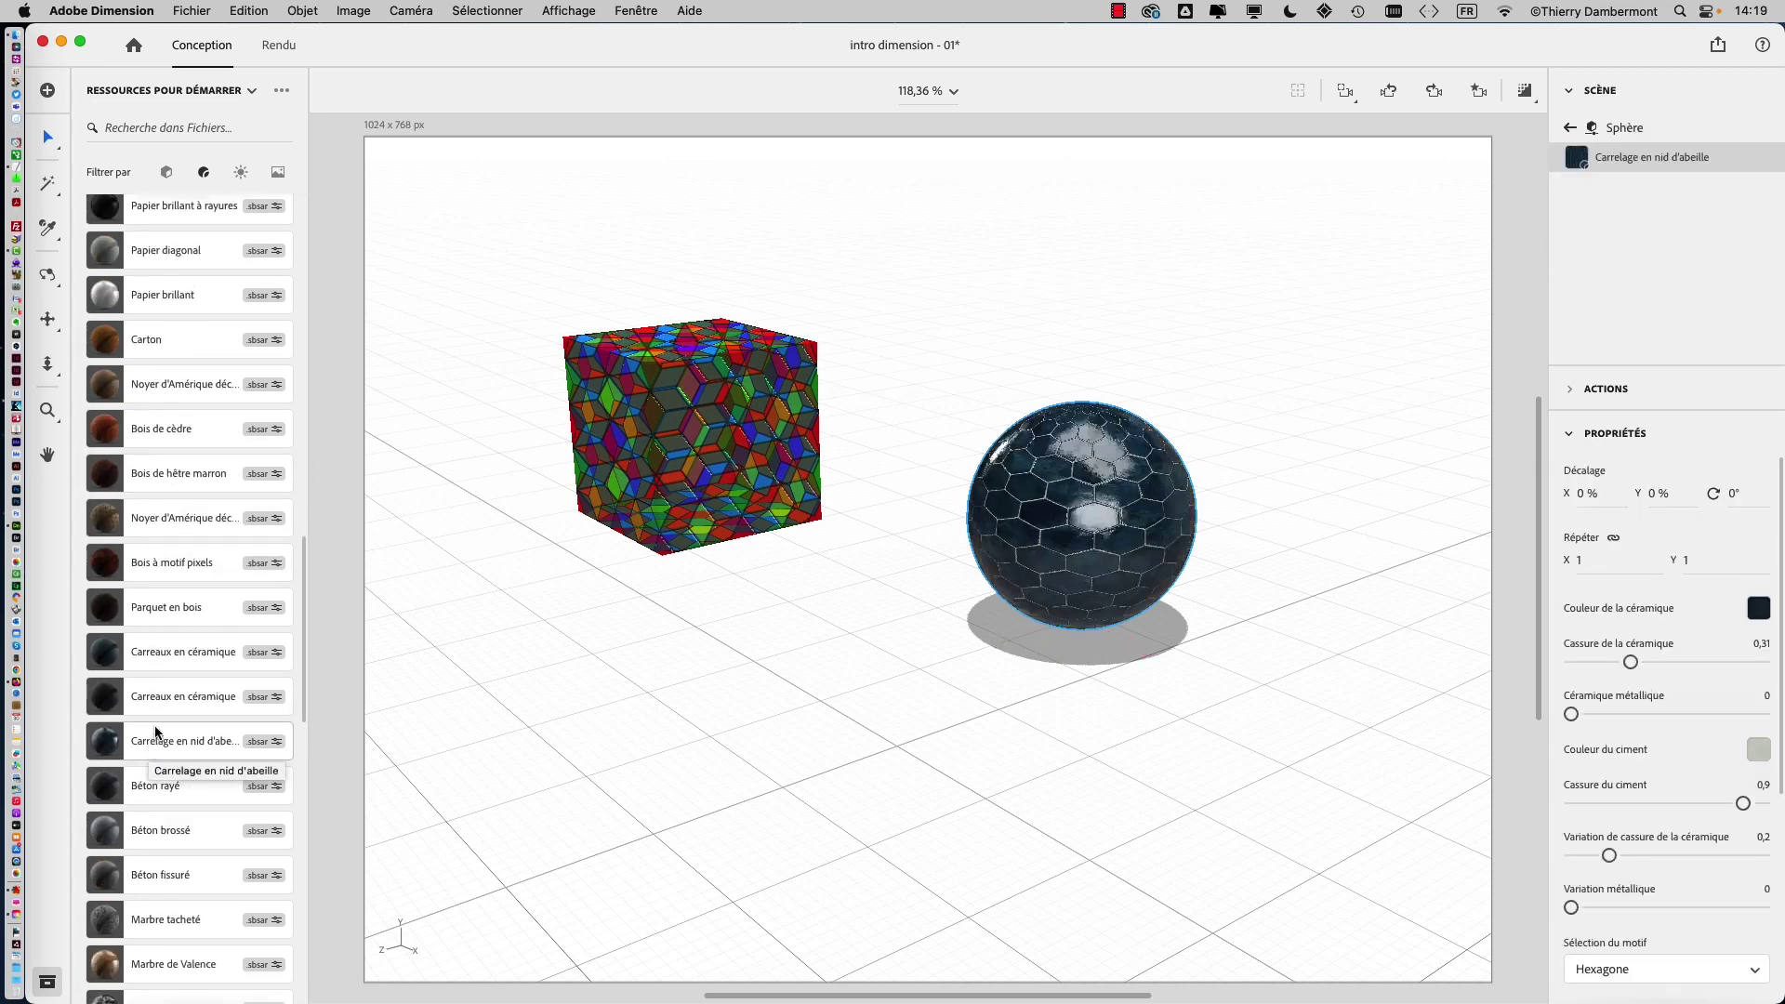
scroll(160, 655, down, 2)
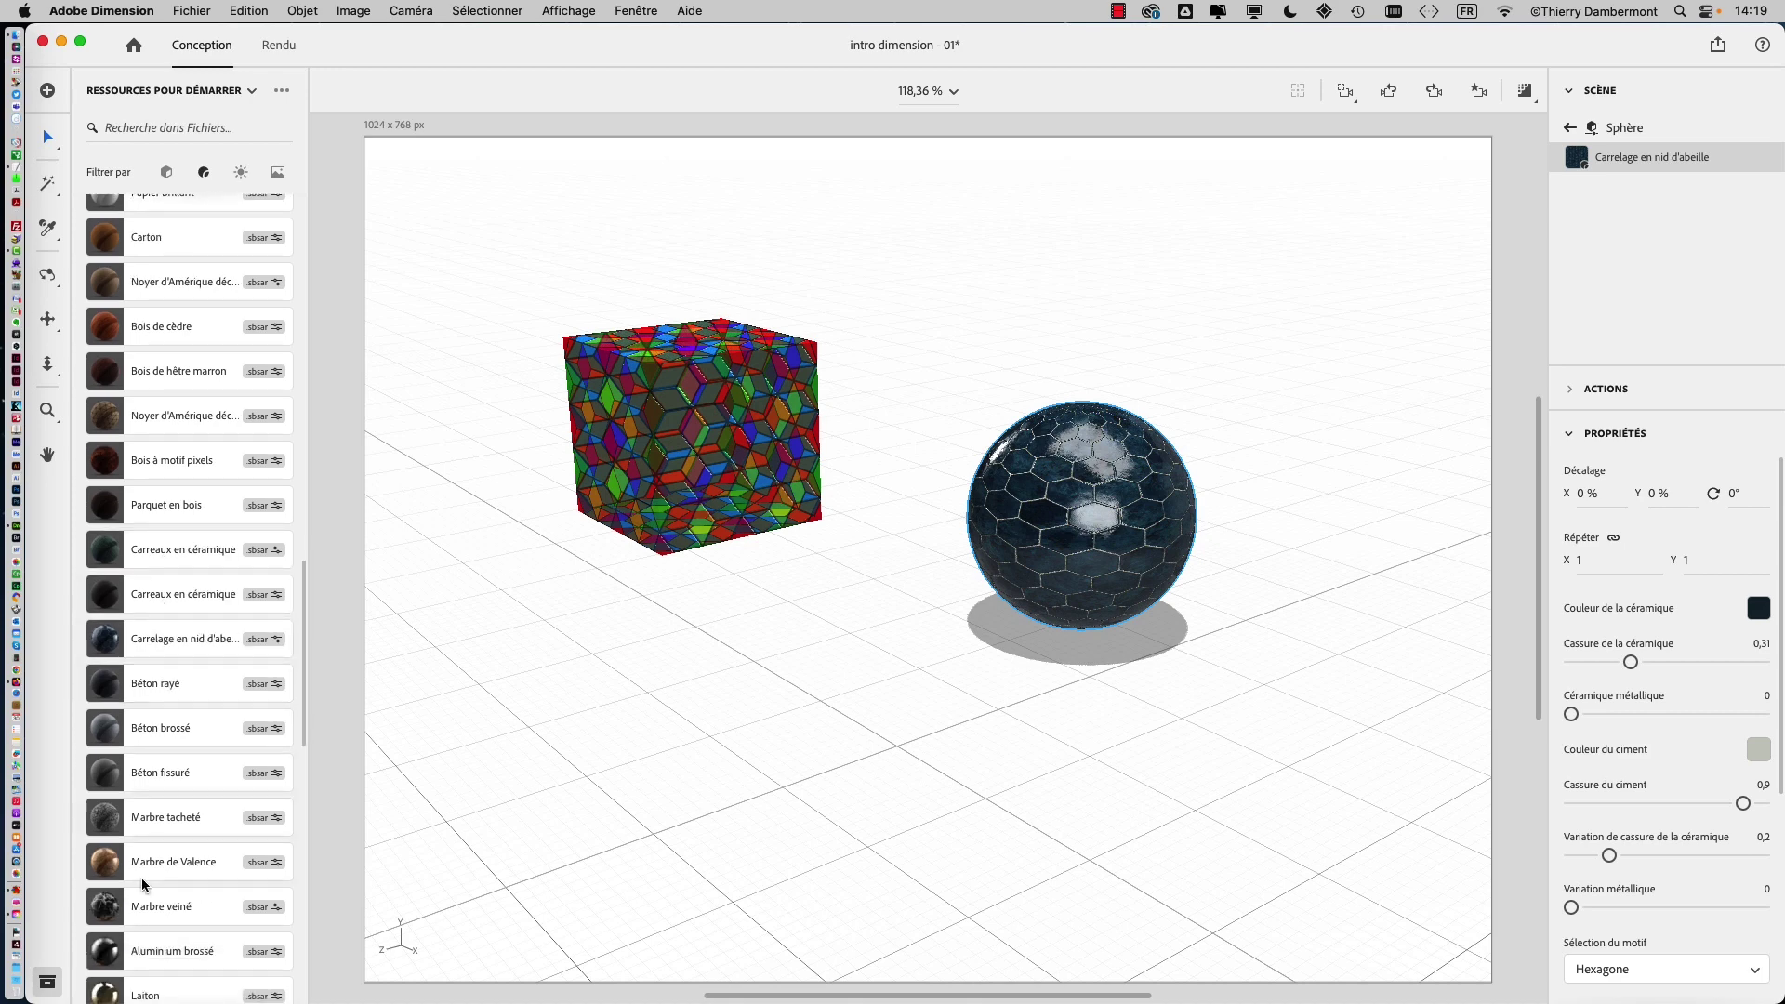
click(148, 866)
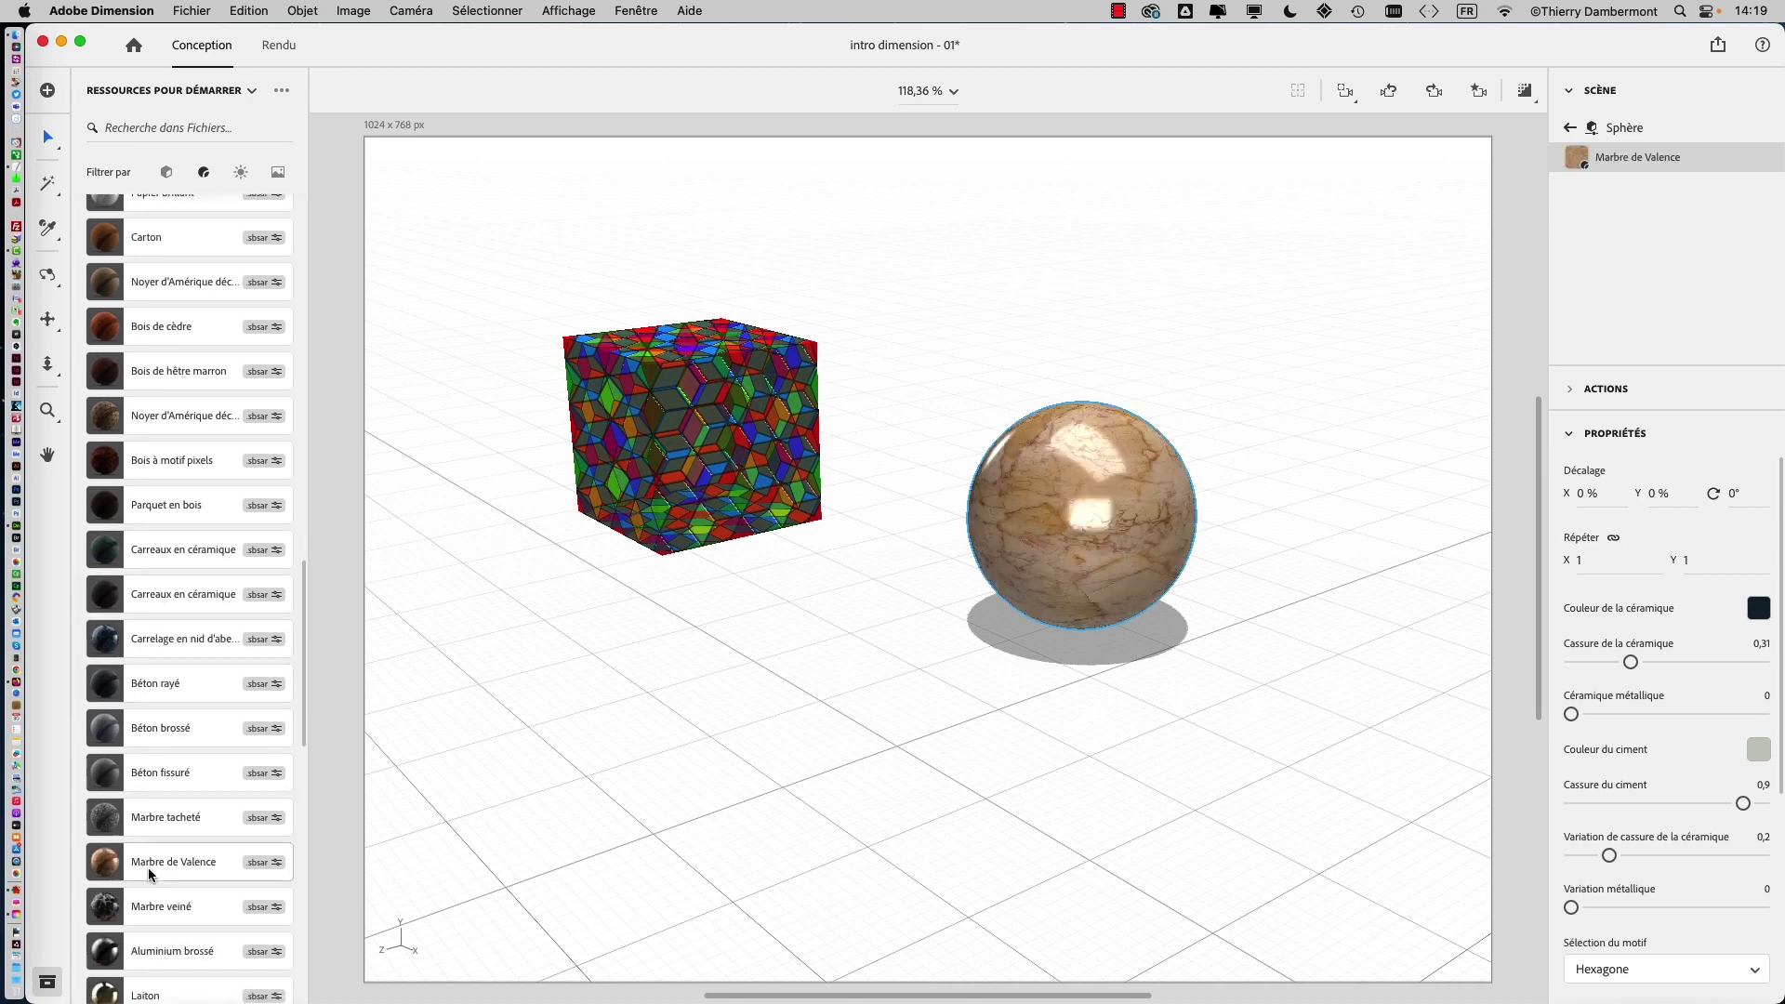
click(156, 950)
scroll(161, 808, up, 1)
scroll(162, 805, up, 3)
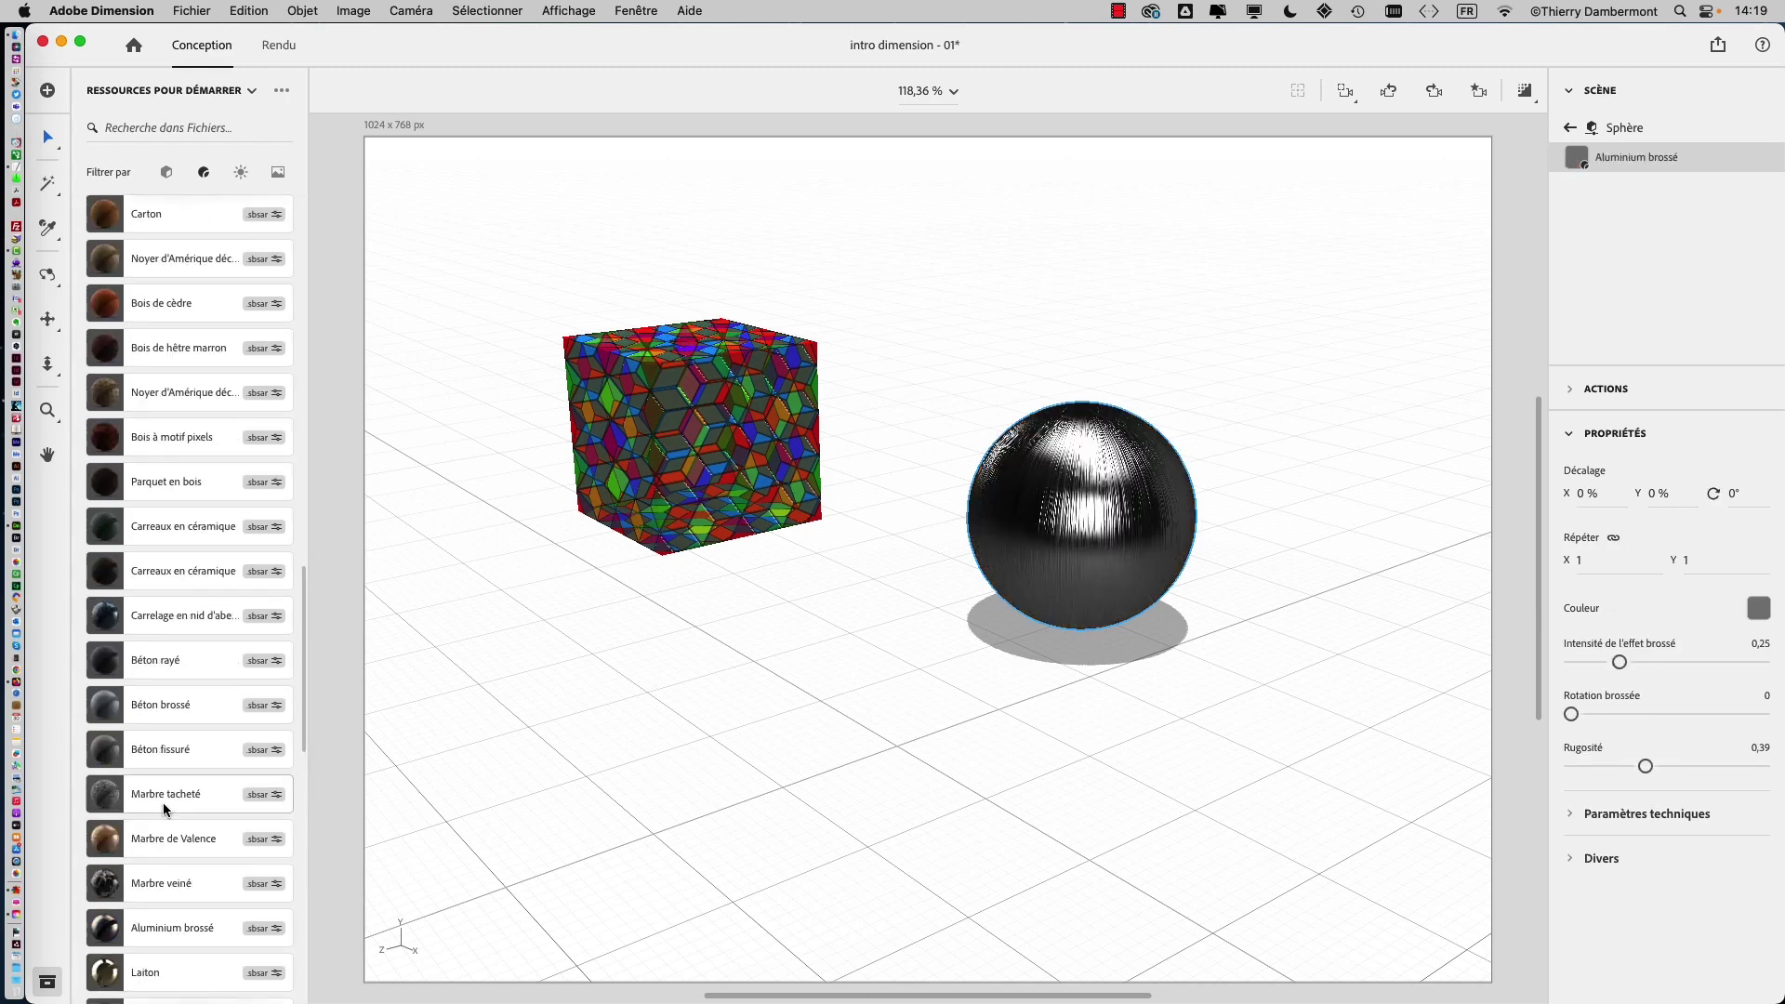
scroll(164, 802, up, 8)
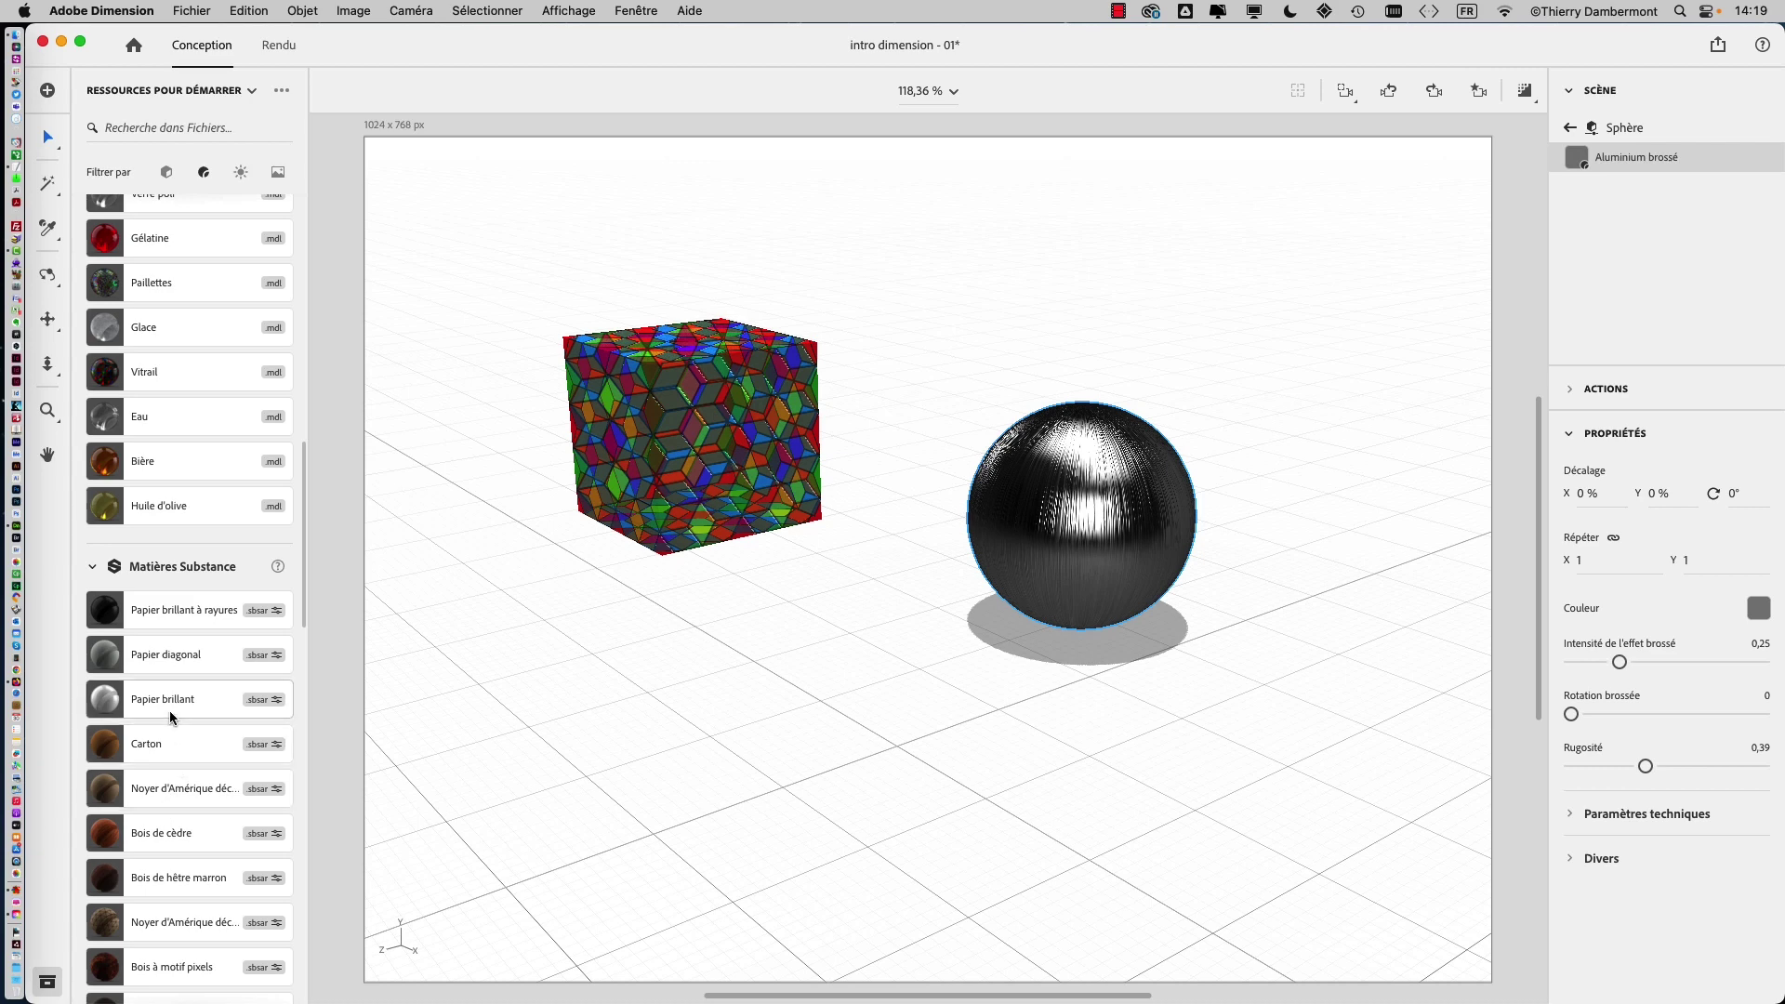
scroll(169, 710, up, 1)
scroll(144, 493, up, 10)
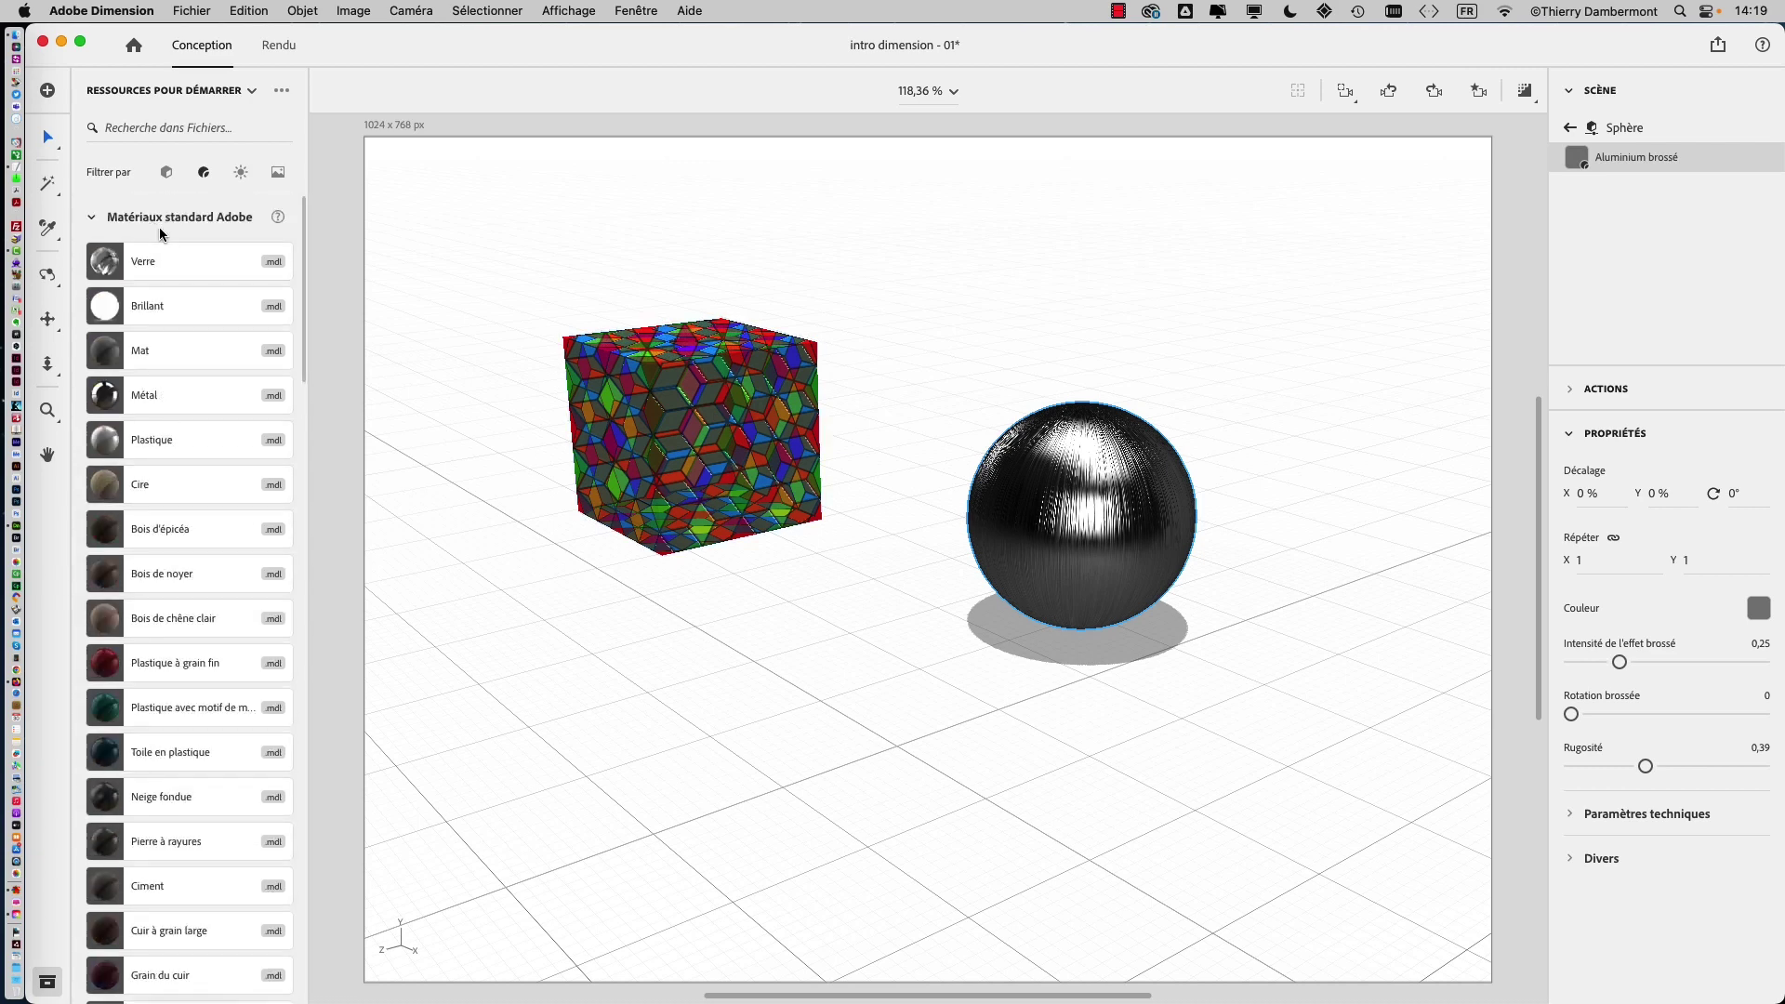
- Give the sphere chrome metal, then apply Carreaux hexagonaux bronze to the cube
click(154, 402)
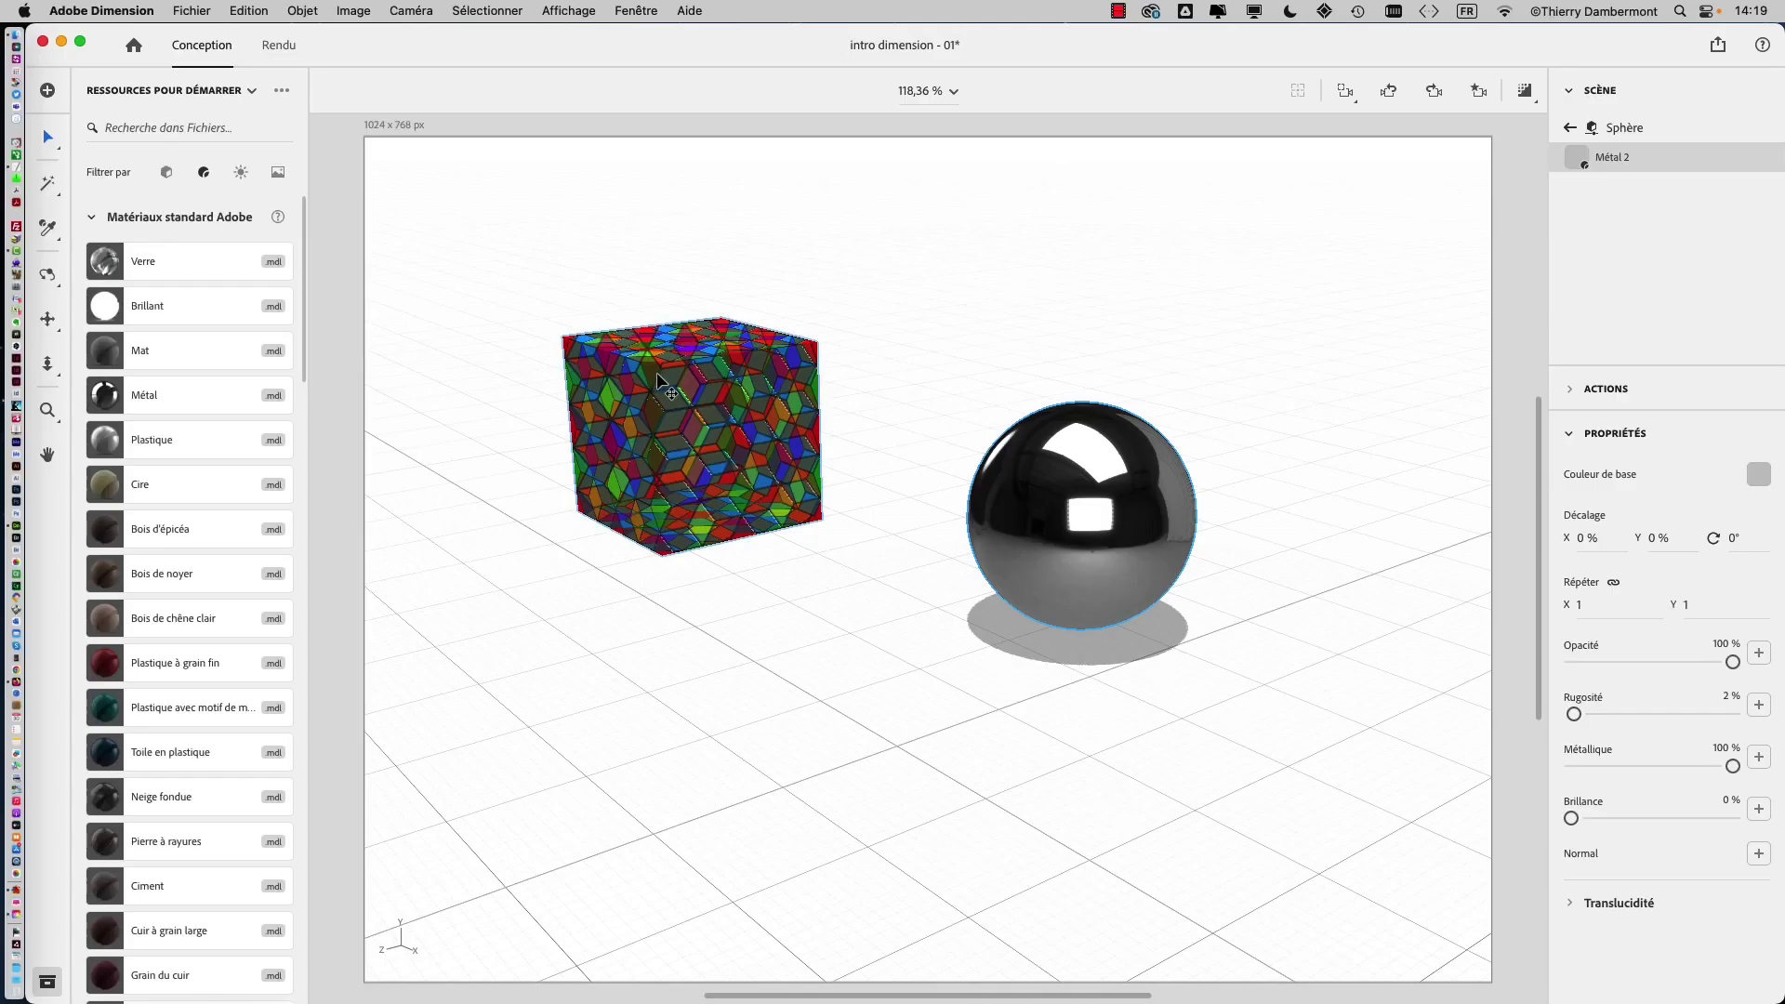
click(693, 436)
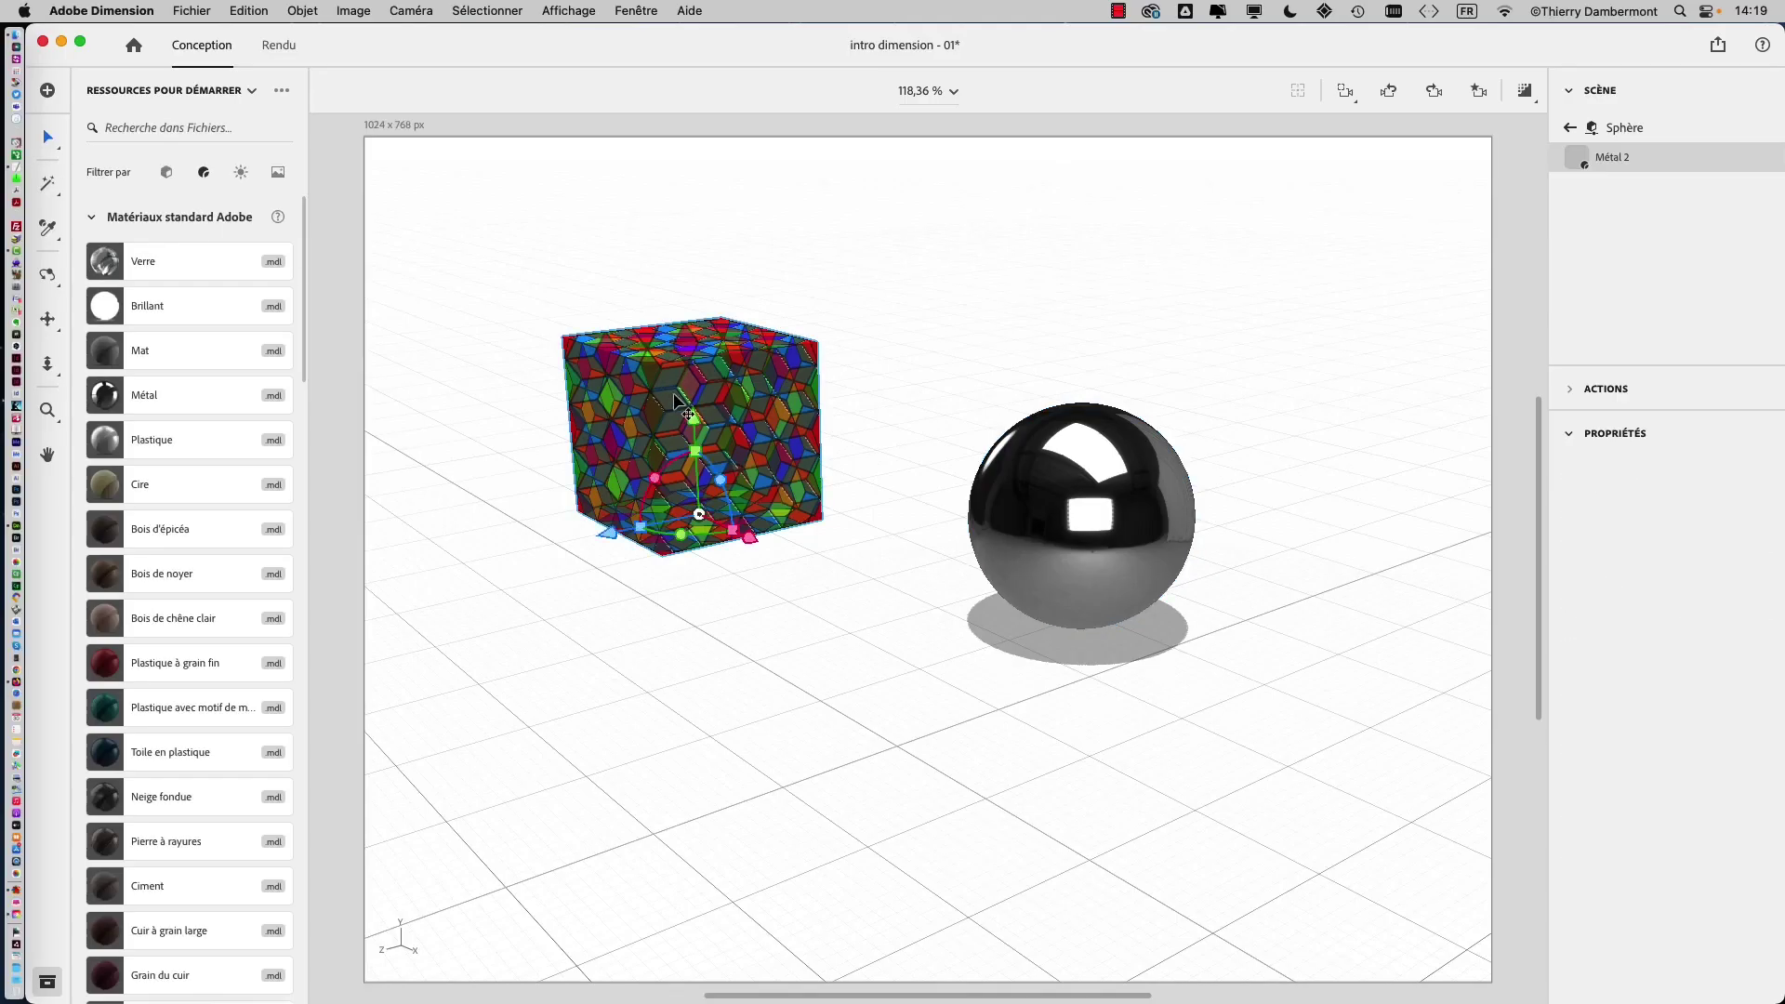
scroll(251, 485, down, 5)
scroll(244, 486, down, 5)
scroll(237, 488, down, 5)
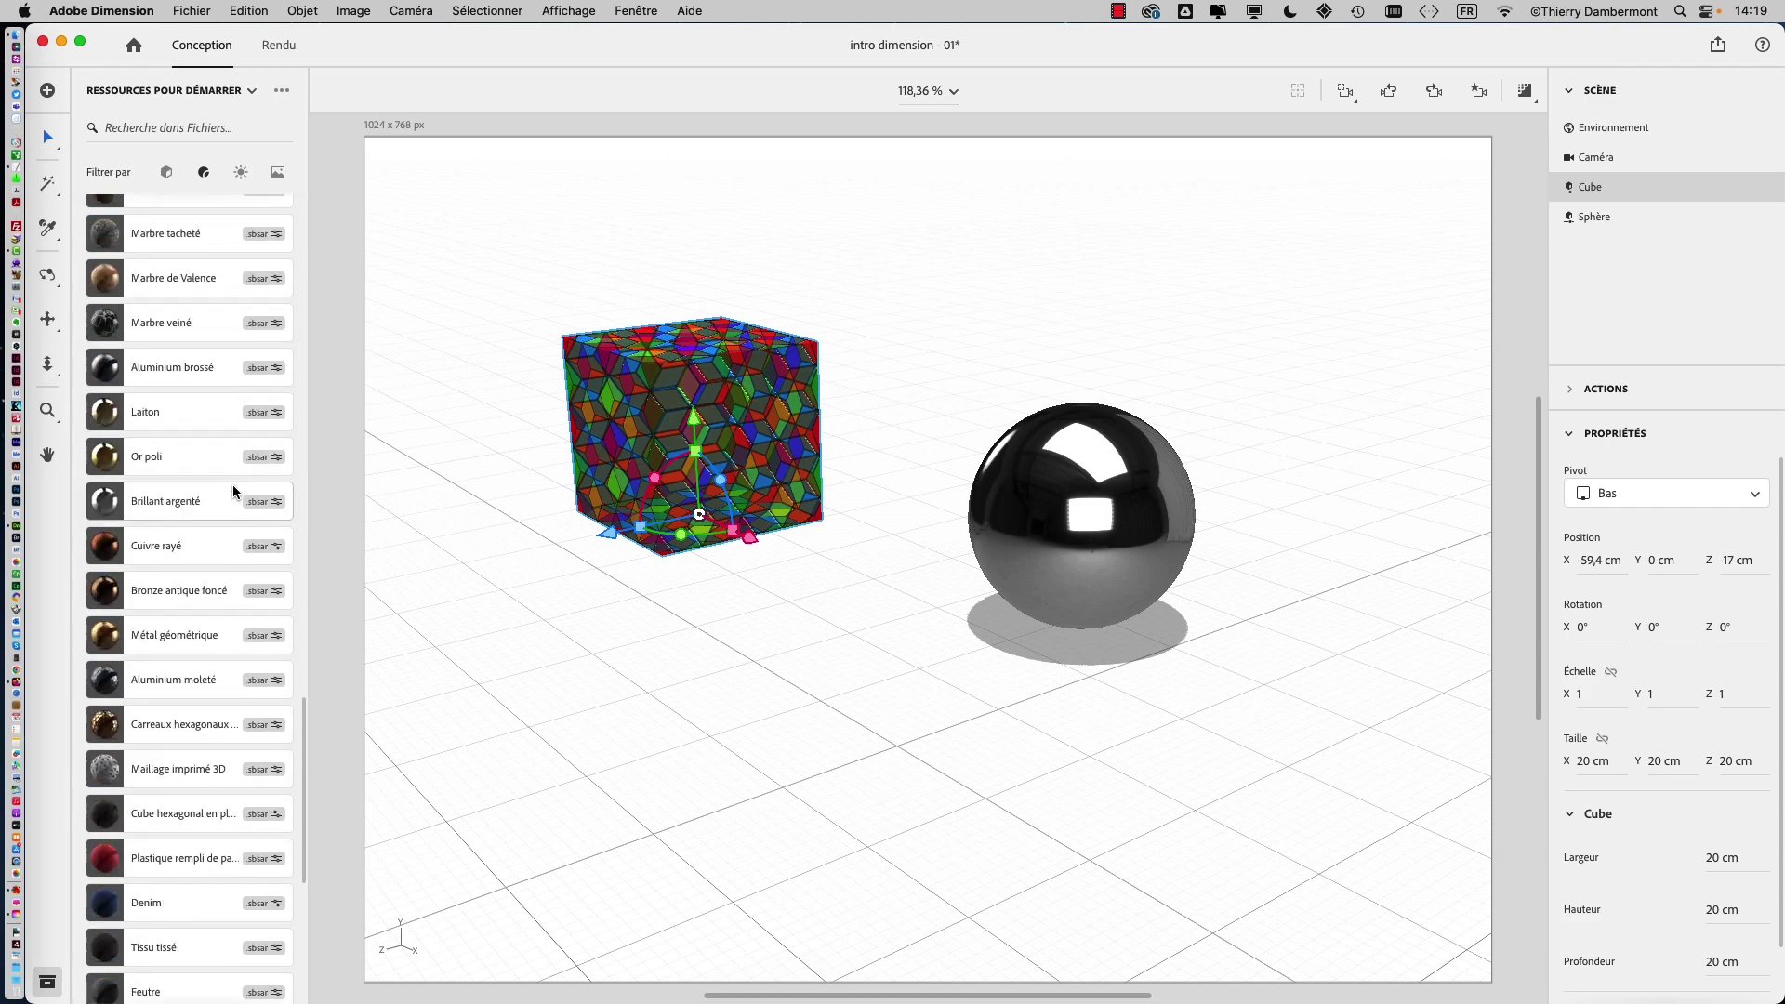
scroll(235, 491, down, 3)
scroll(234, 491, down, 5)
scroll(235, 491, down, 4)
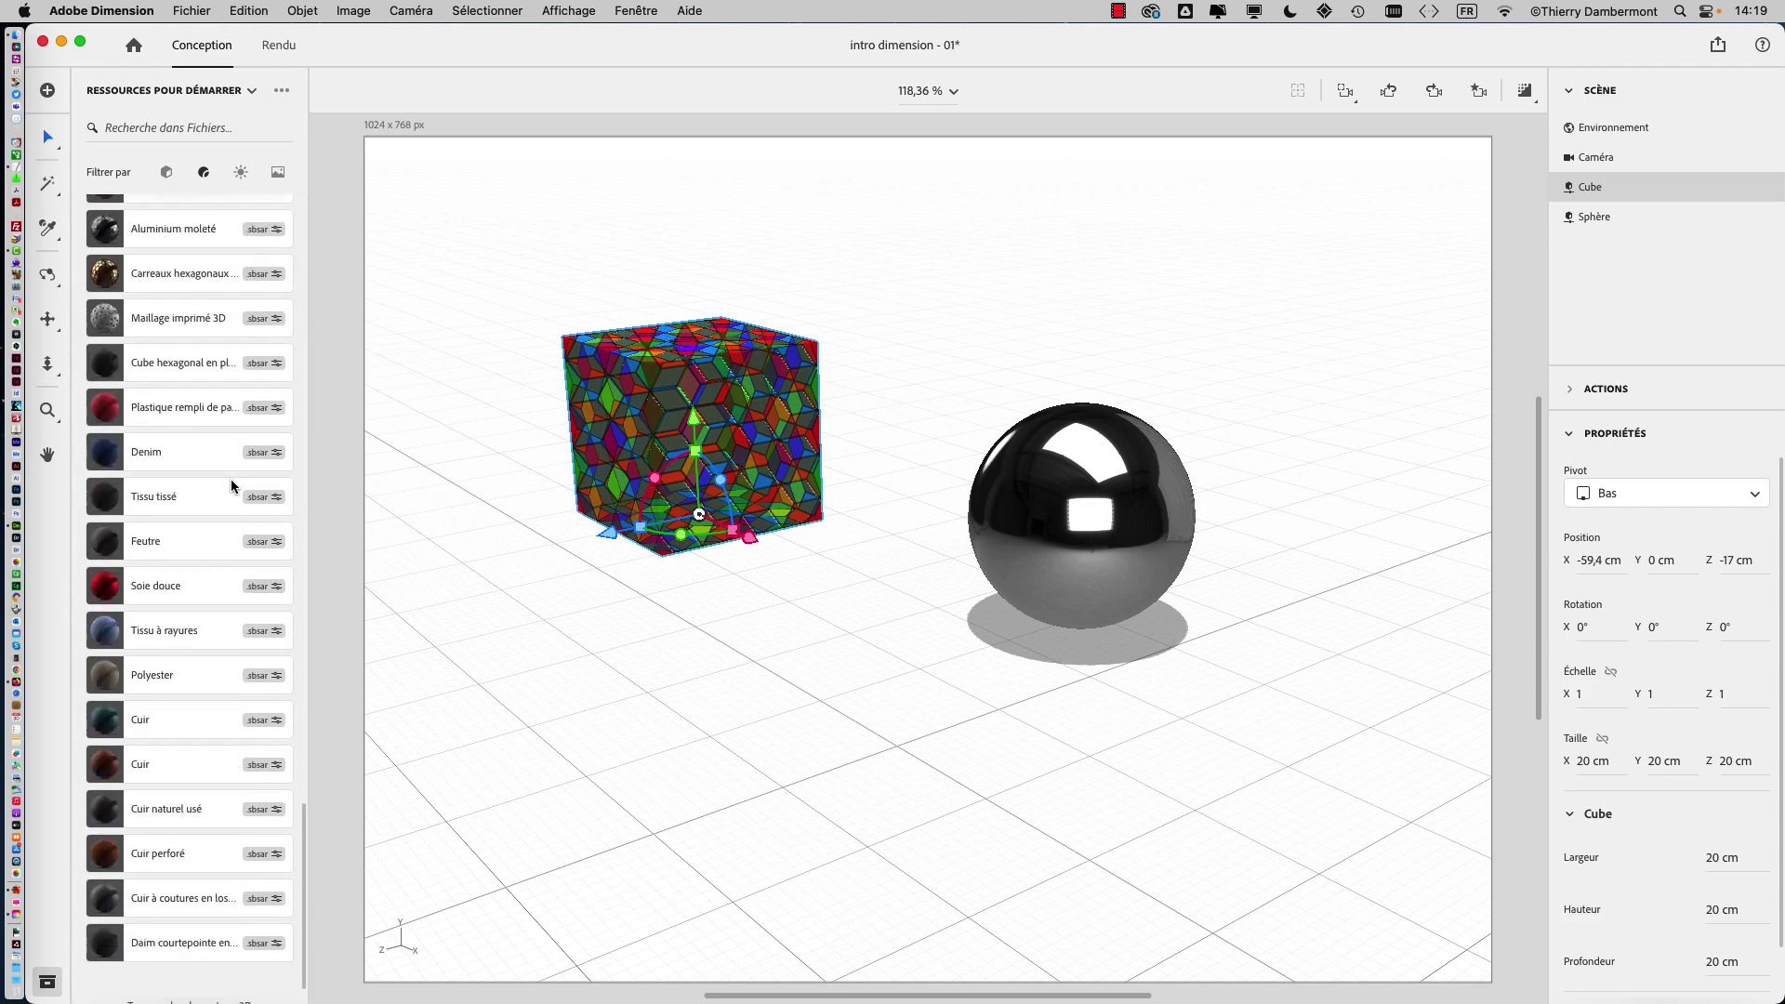
click(139, 274)
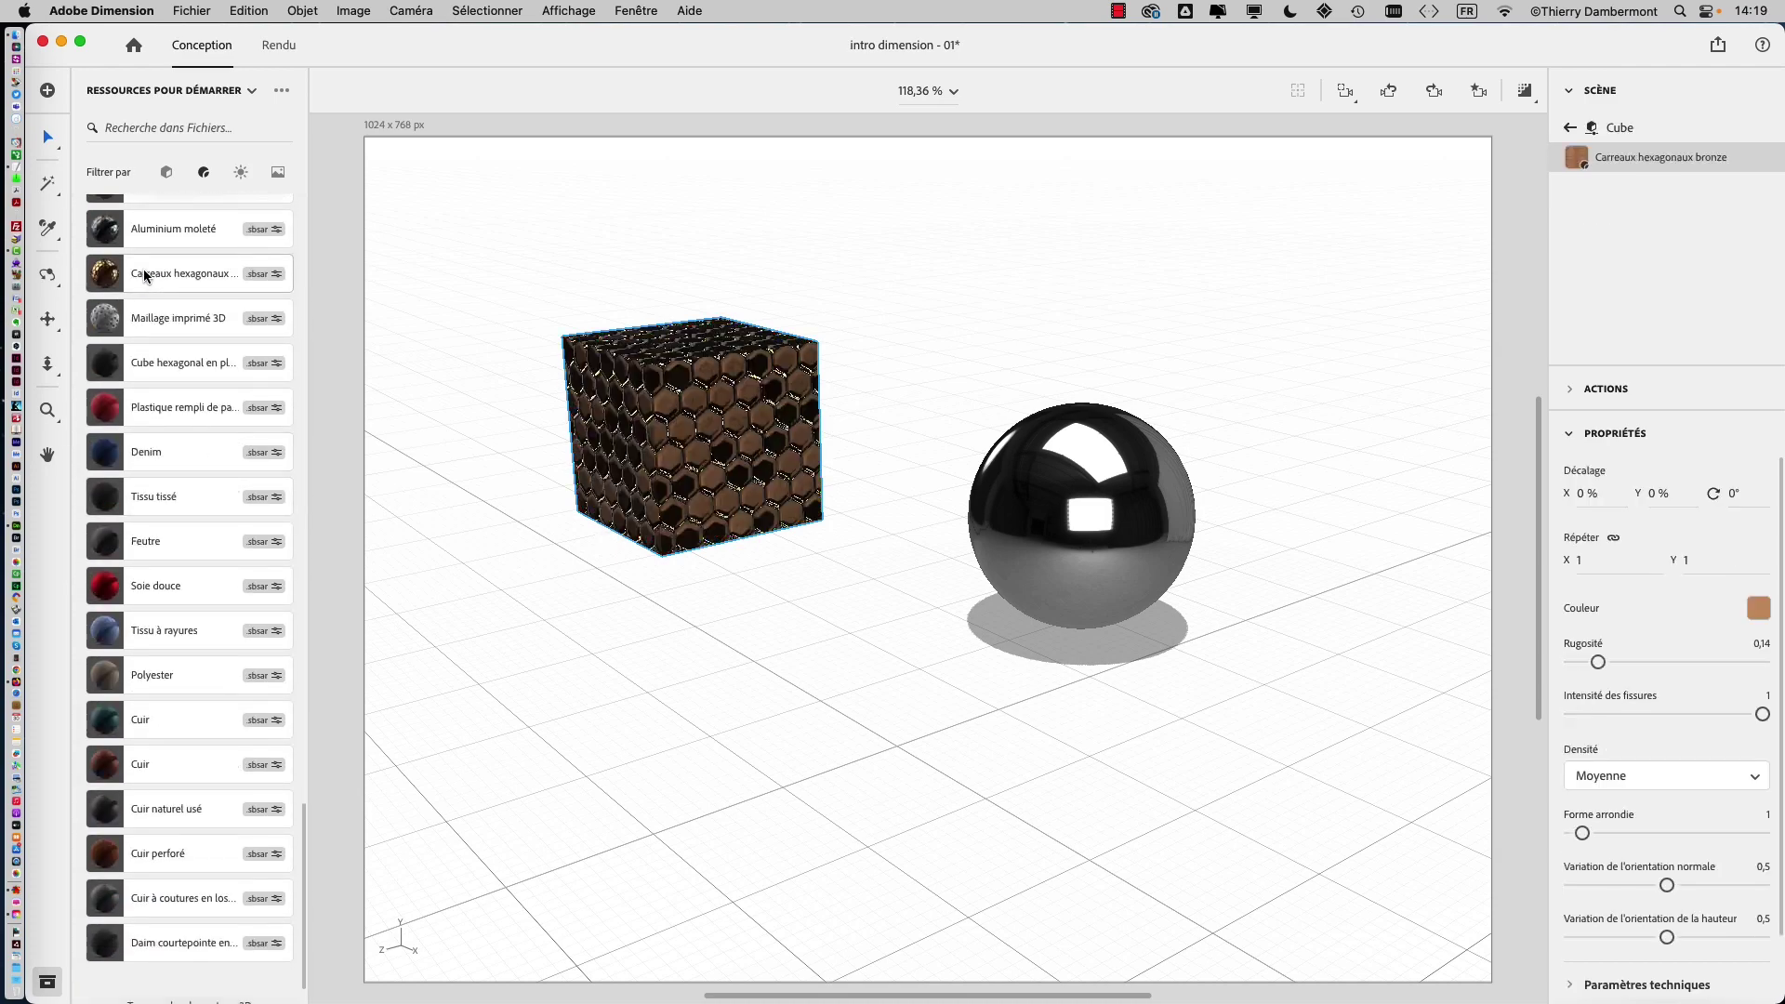
- Orbit the camera around the scene to look down on the bronze-tiled cube's top
mouse_move(851, 641)
middle_down()
mouse_move(746, 662)
mouse_move(698, 746)
mouse_move(832, 777)
mouse_move(1112, 725)
mouse_move(1065, 809)
mouse_move(924, 864)
mouse_move(825, 722)
mouse_move(762, 764)
mouse_move(621, 721)
mouse_move(566, 582)
mouse_move(678, 426)
mouse_move(729, 415)
mouse_move(1008, 522)
mouse_move(486, 522)
mouse_move(740, 506)
mouse_move(948, 406)
mouse_move(1043, 396)
mouse_move(1016, 427)
mouse_move(781, 499)
mouse_move(626, 487)
mouse_move(526, 426)
mouse_move(704, 442)
mouse_move(781, 415)
mouse_move(924, 450)
mouse_move(1011, 450)
mouse_move(1039, 430)
mouse_move(973, 447)
middle_up()
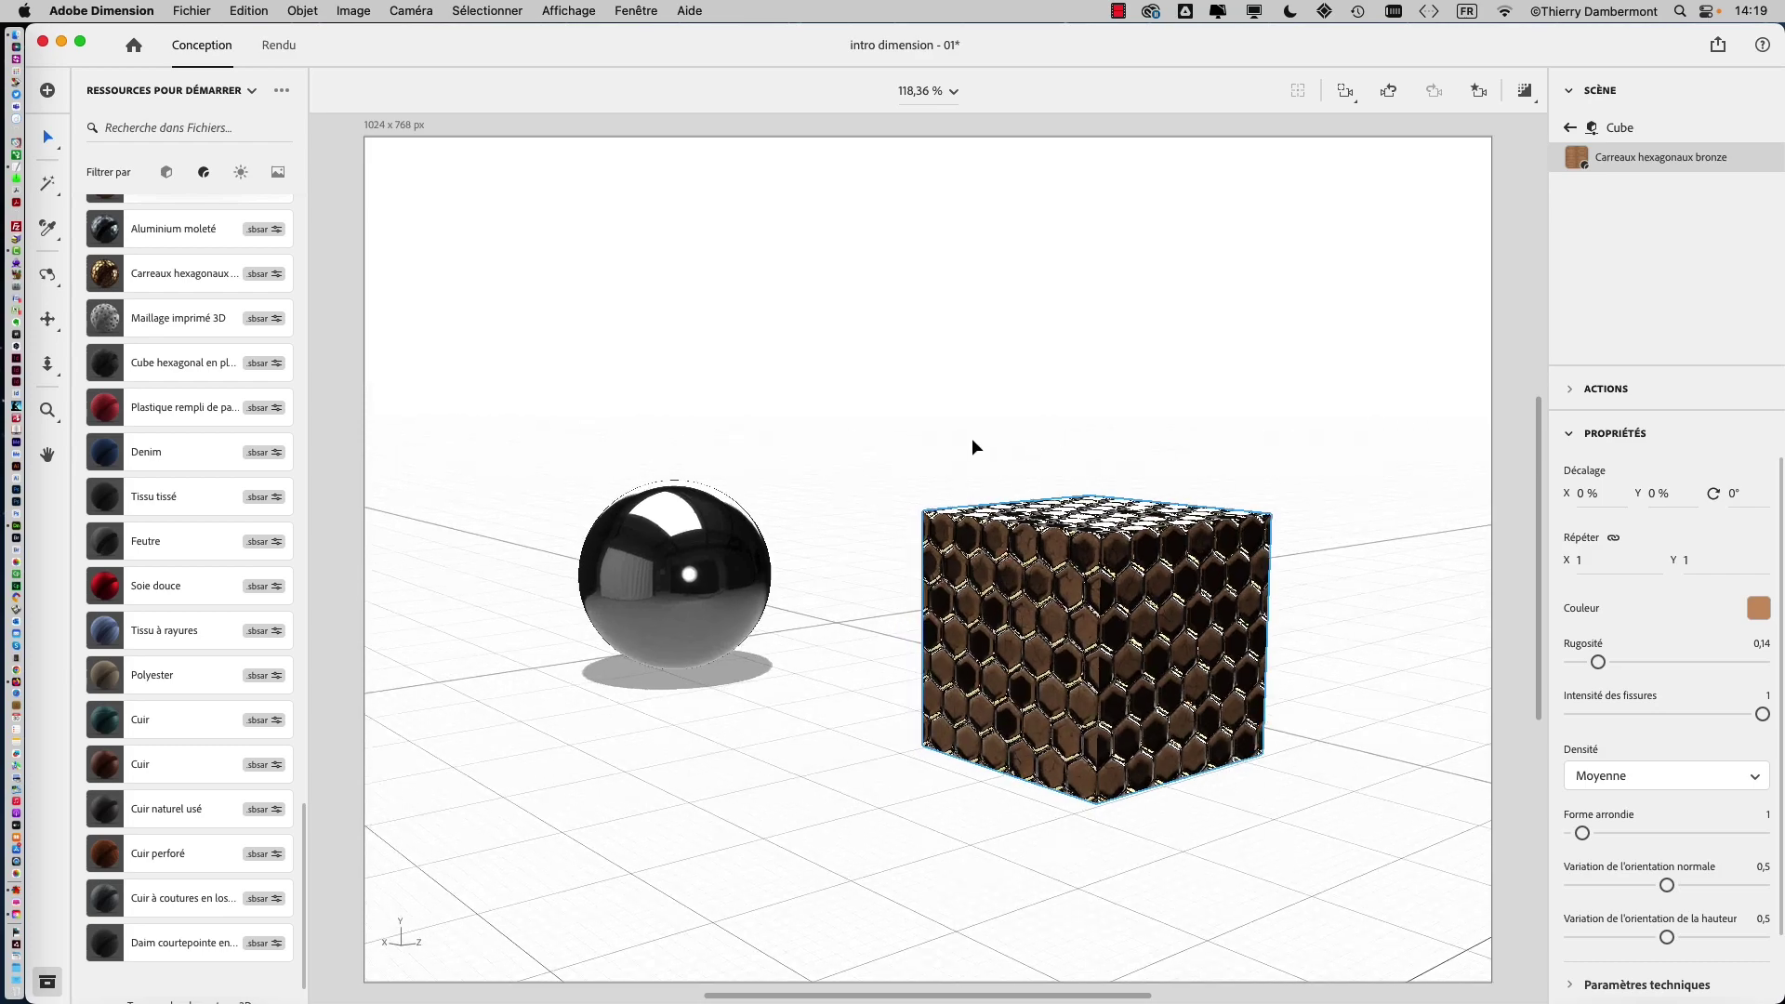
mouse_move(545, 416)
middle_down()
mouse_move(638, 427)
mouse_move(741, 526)
mouse_move(728, 590)
mouse_move(689, 622)
mouse_move(521, 617)
mouse_move(510, 586)
mouse_move(617, 625)
mouse_move(576, 558)
mouse_move(590, 509)
middle_up()
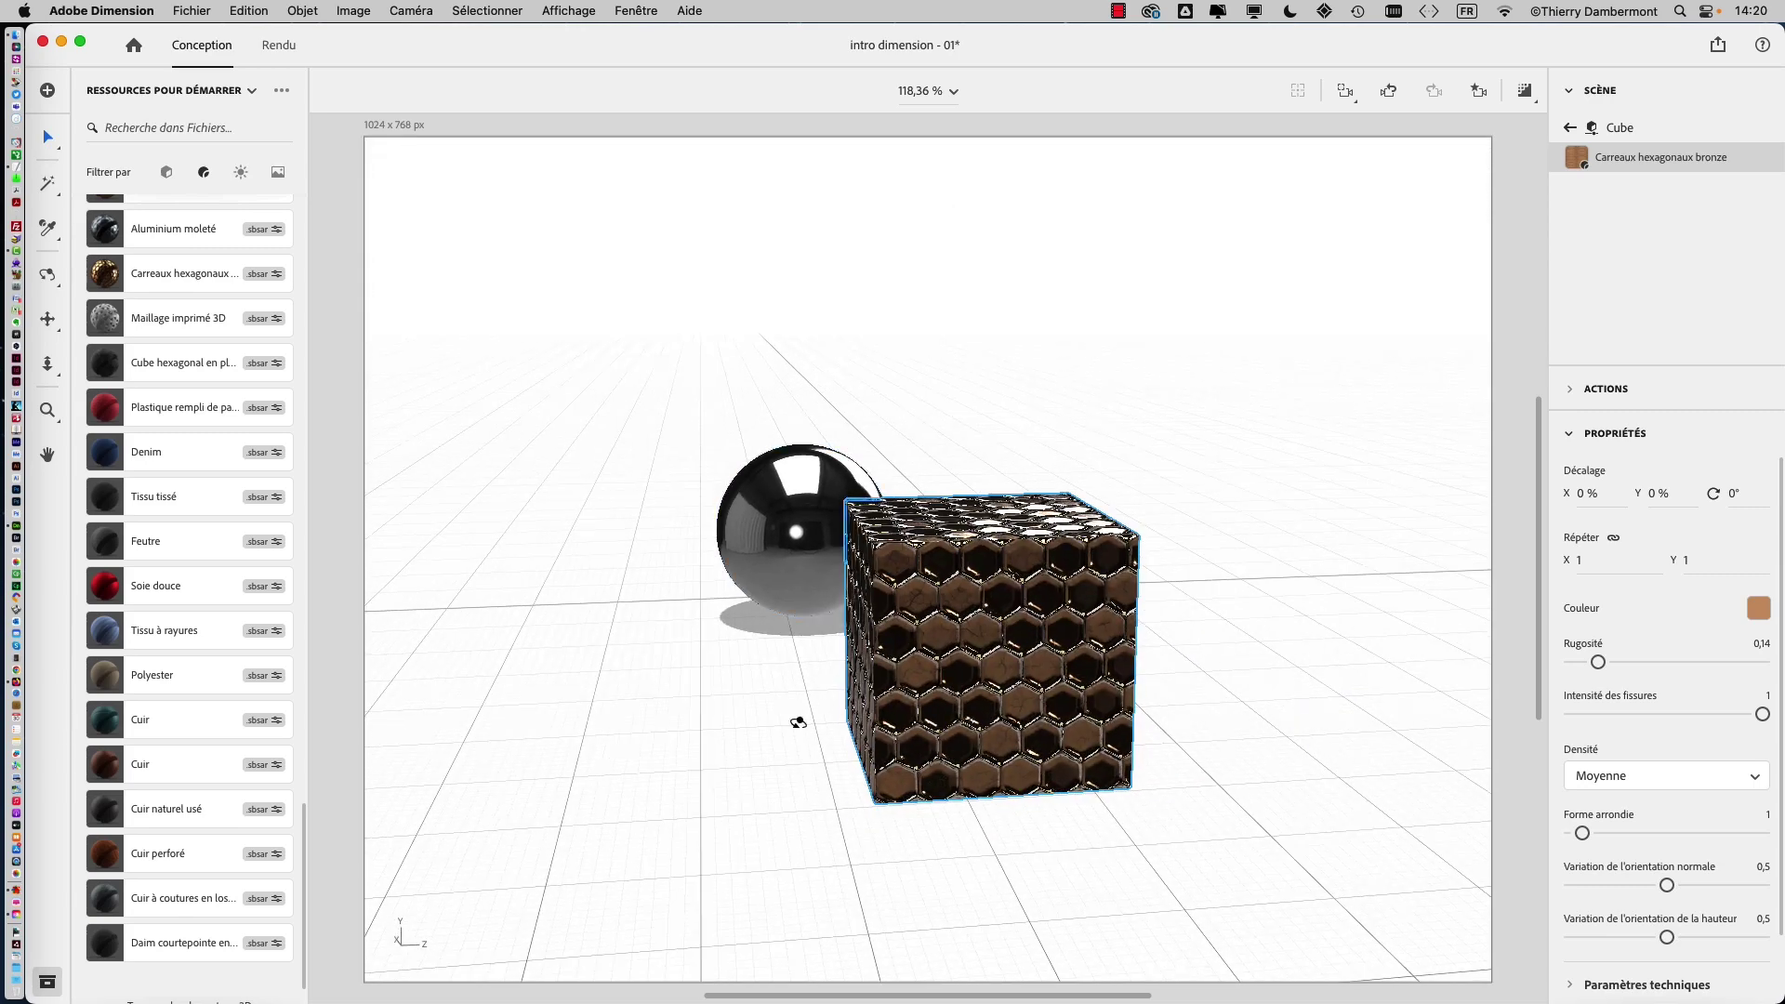
mouse_move(797, 721)
middle_down()
mouse_move(651, 697)
mouse_move(594, 645)
mouse_move(1016, 876)
mouse_move(669, 868)
mouse_move(1203, 821)
mouse_move(1139, 908)
mouse_move(1135, 799)
mouse_move(1135, 817)
mouse_move(1322, 884)
mouse_move(833, 750)
mouse_move(998, 790)
mouse_move(1144, 686)
mouse_move(1119, 685)
mouse_move(1125, 704)
middle_up()
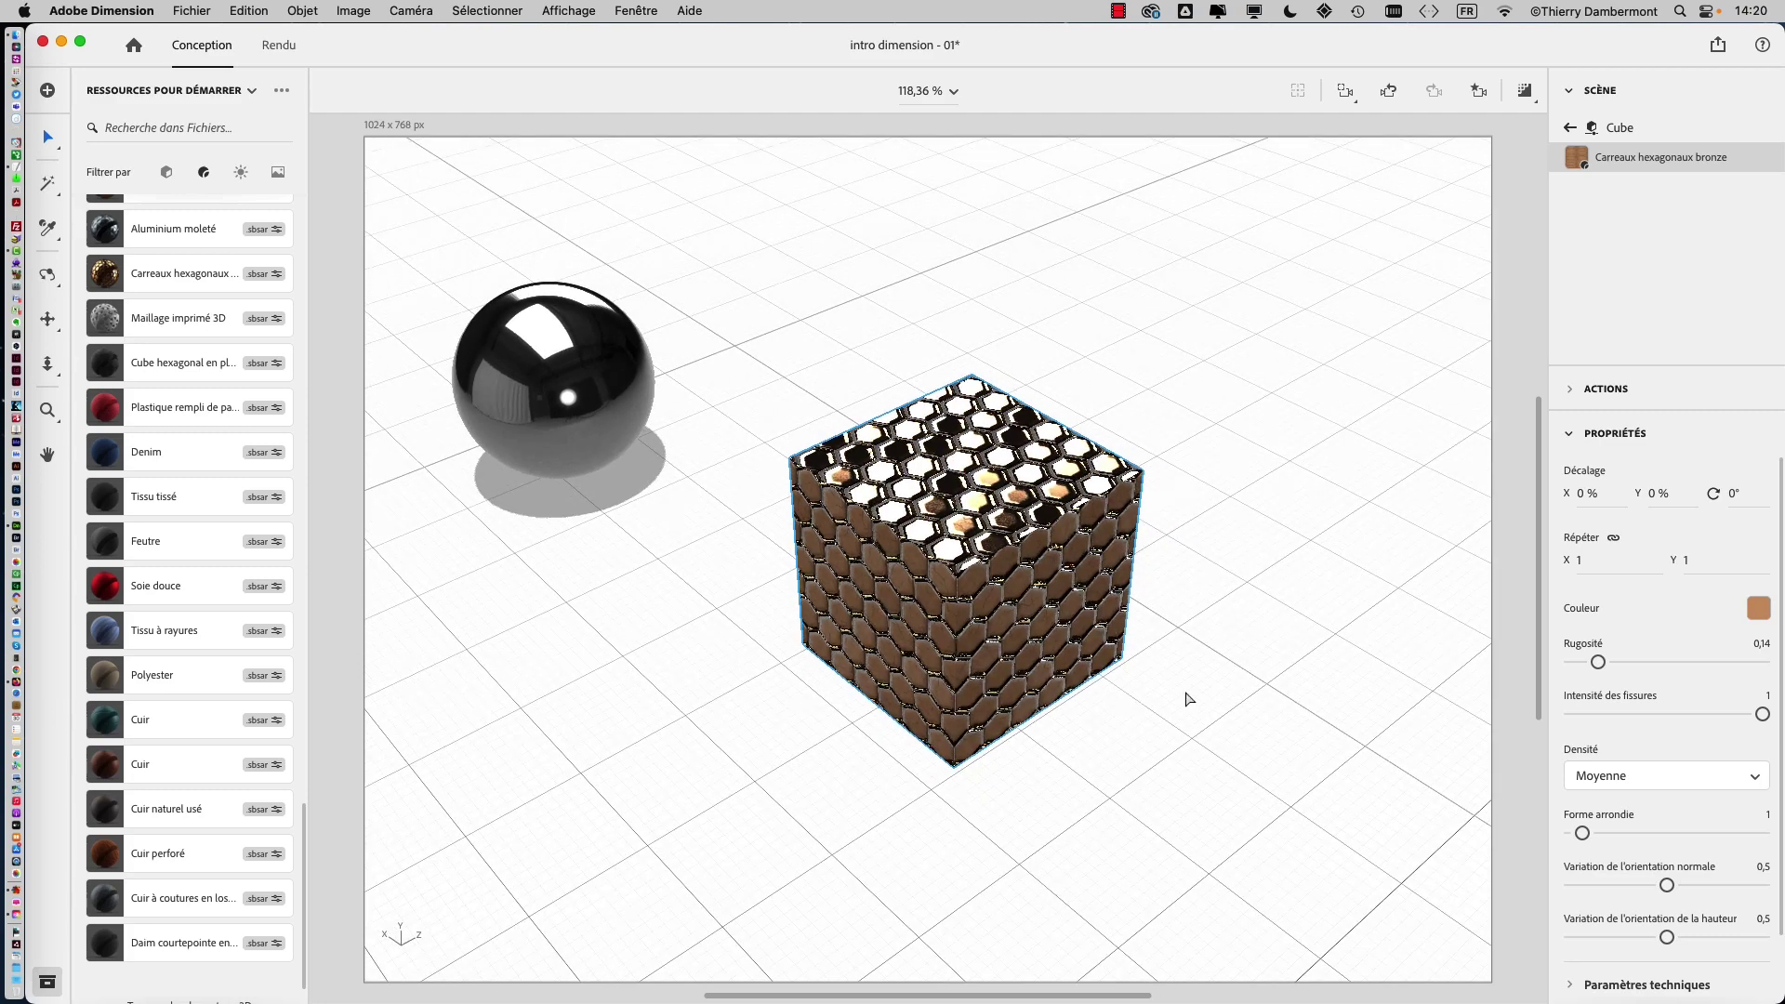
click(226, 97)
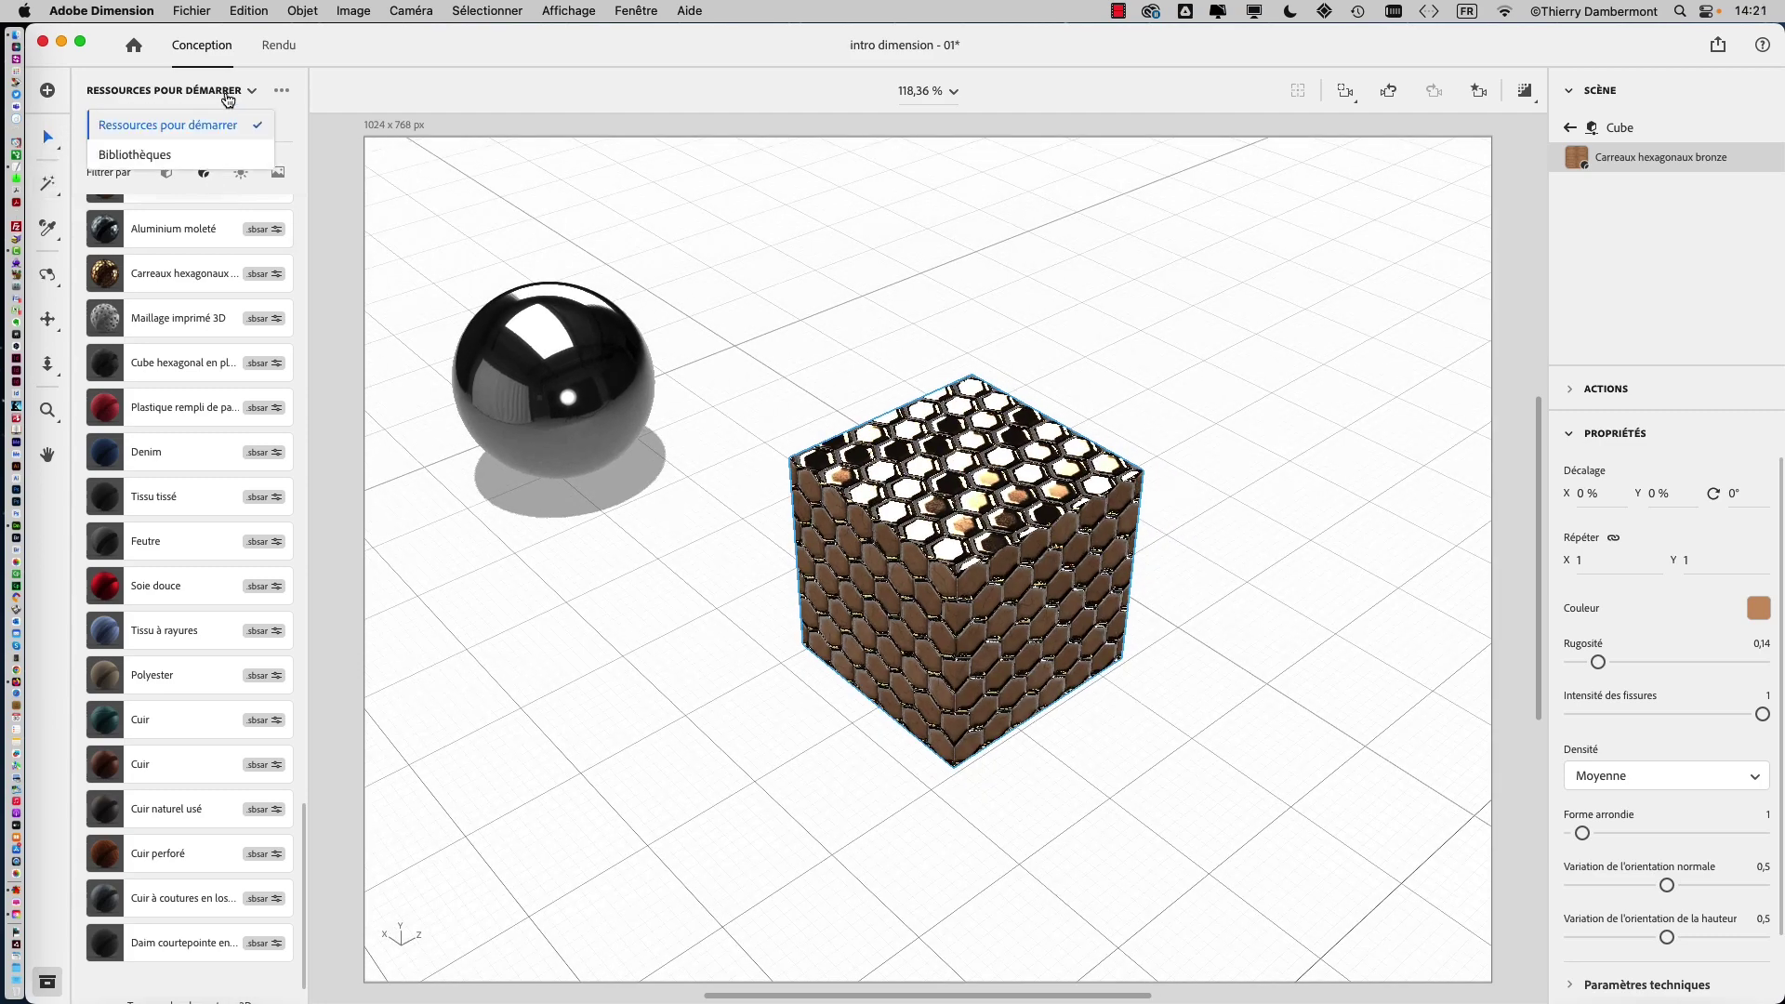
click(183, 158)
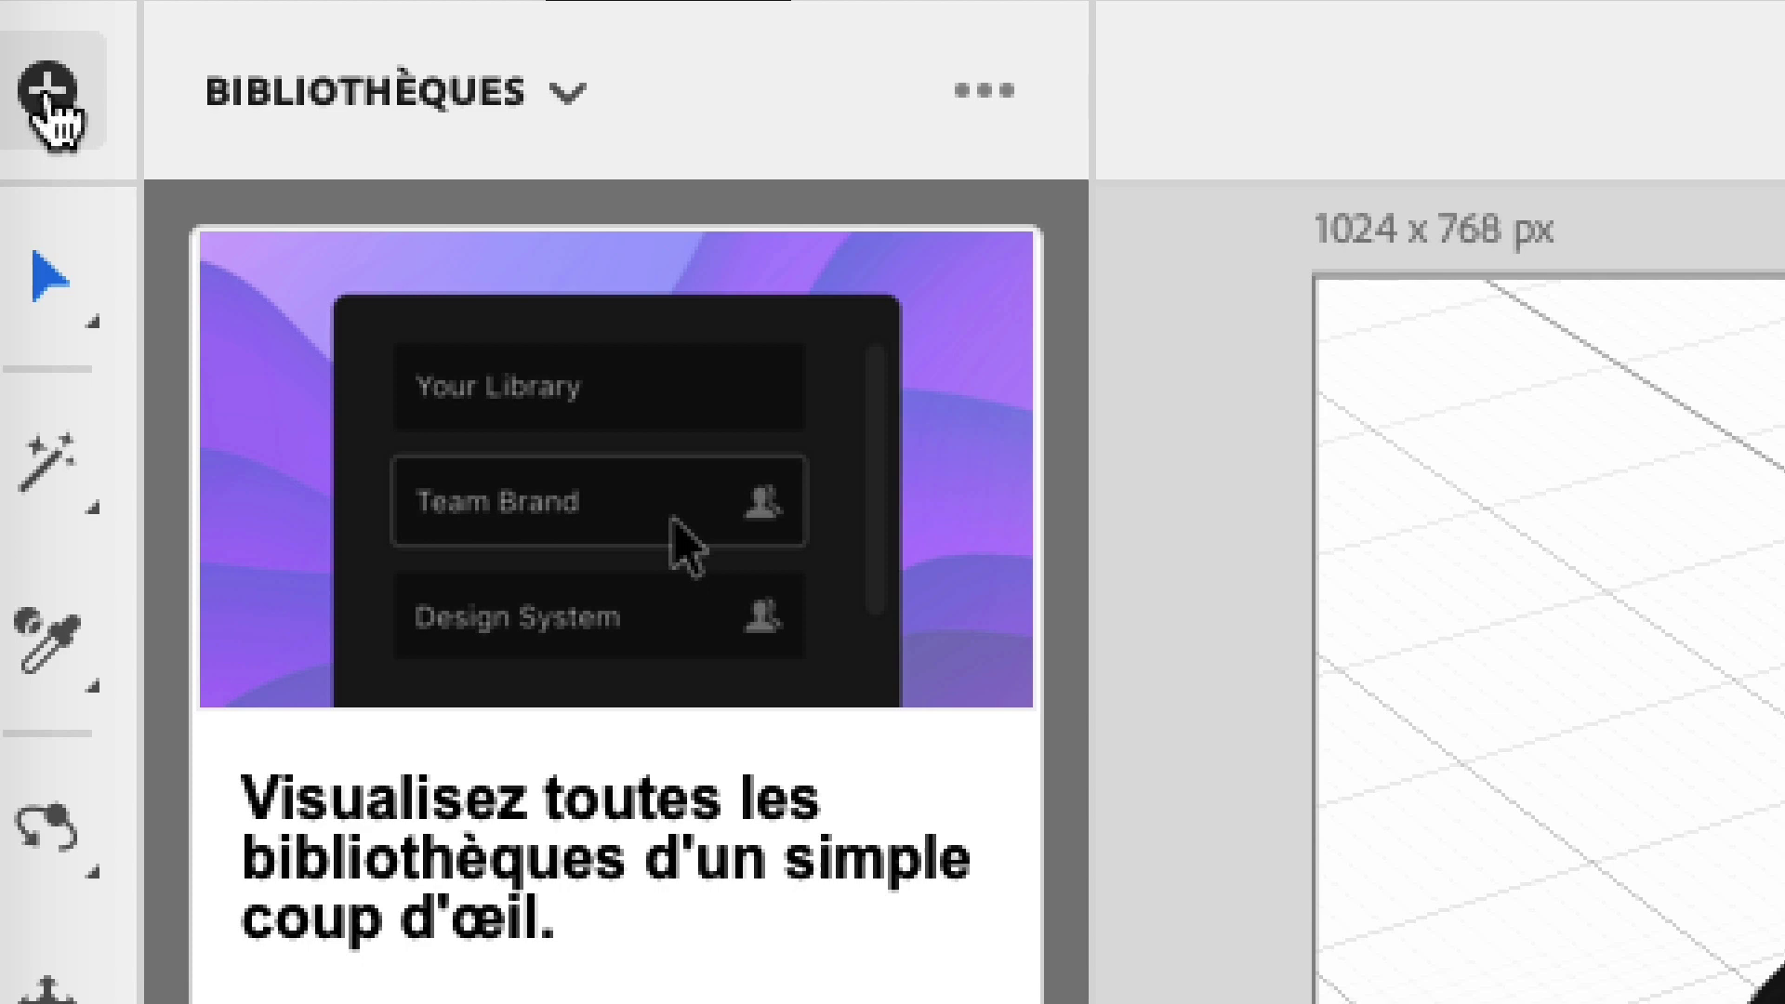
click(51, 93)
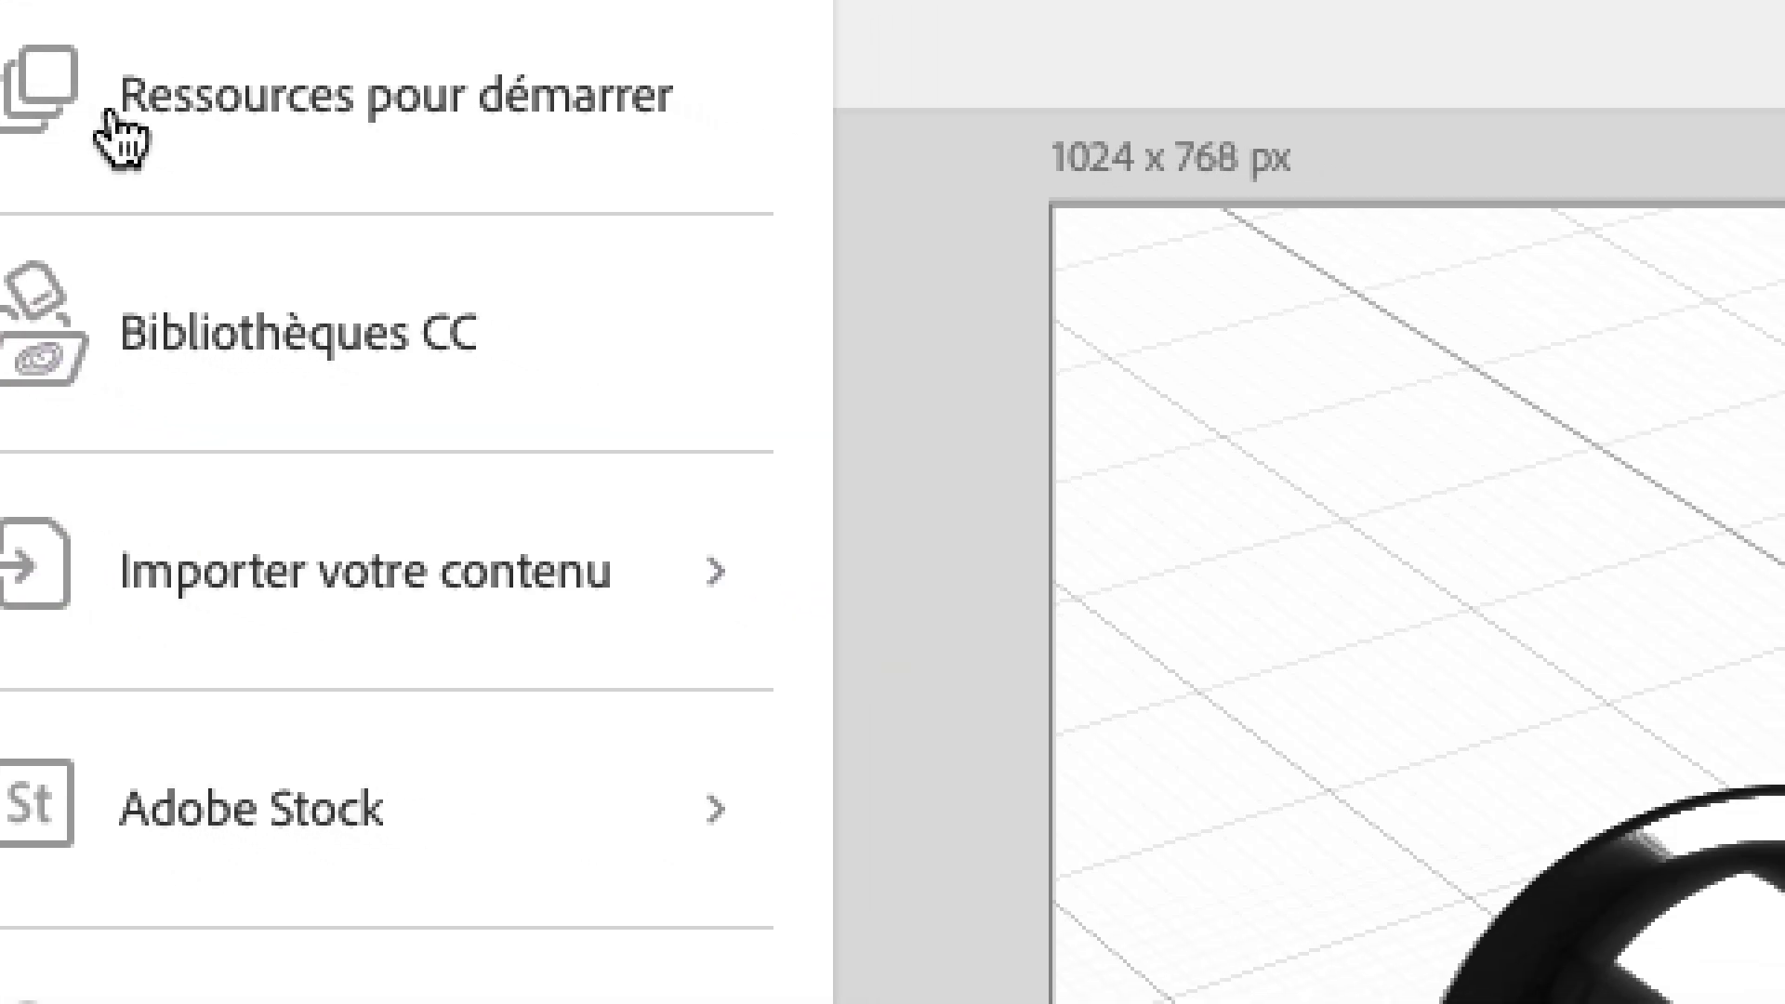
click(109, 117)
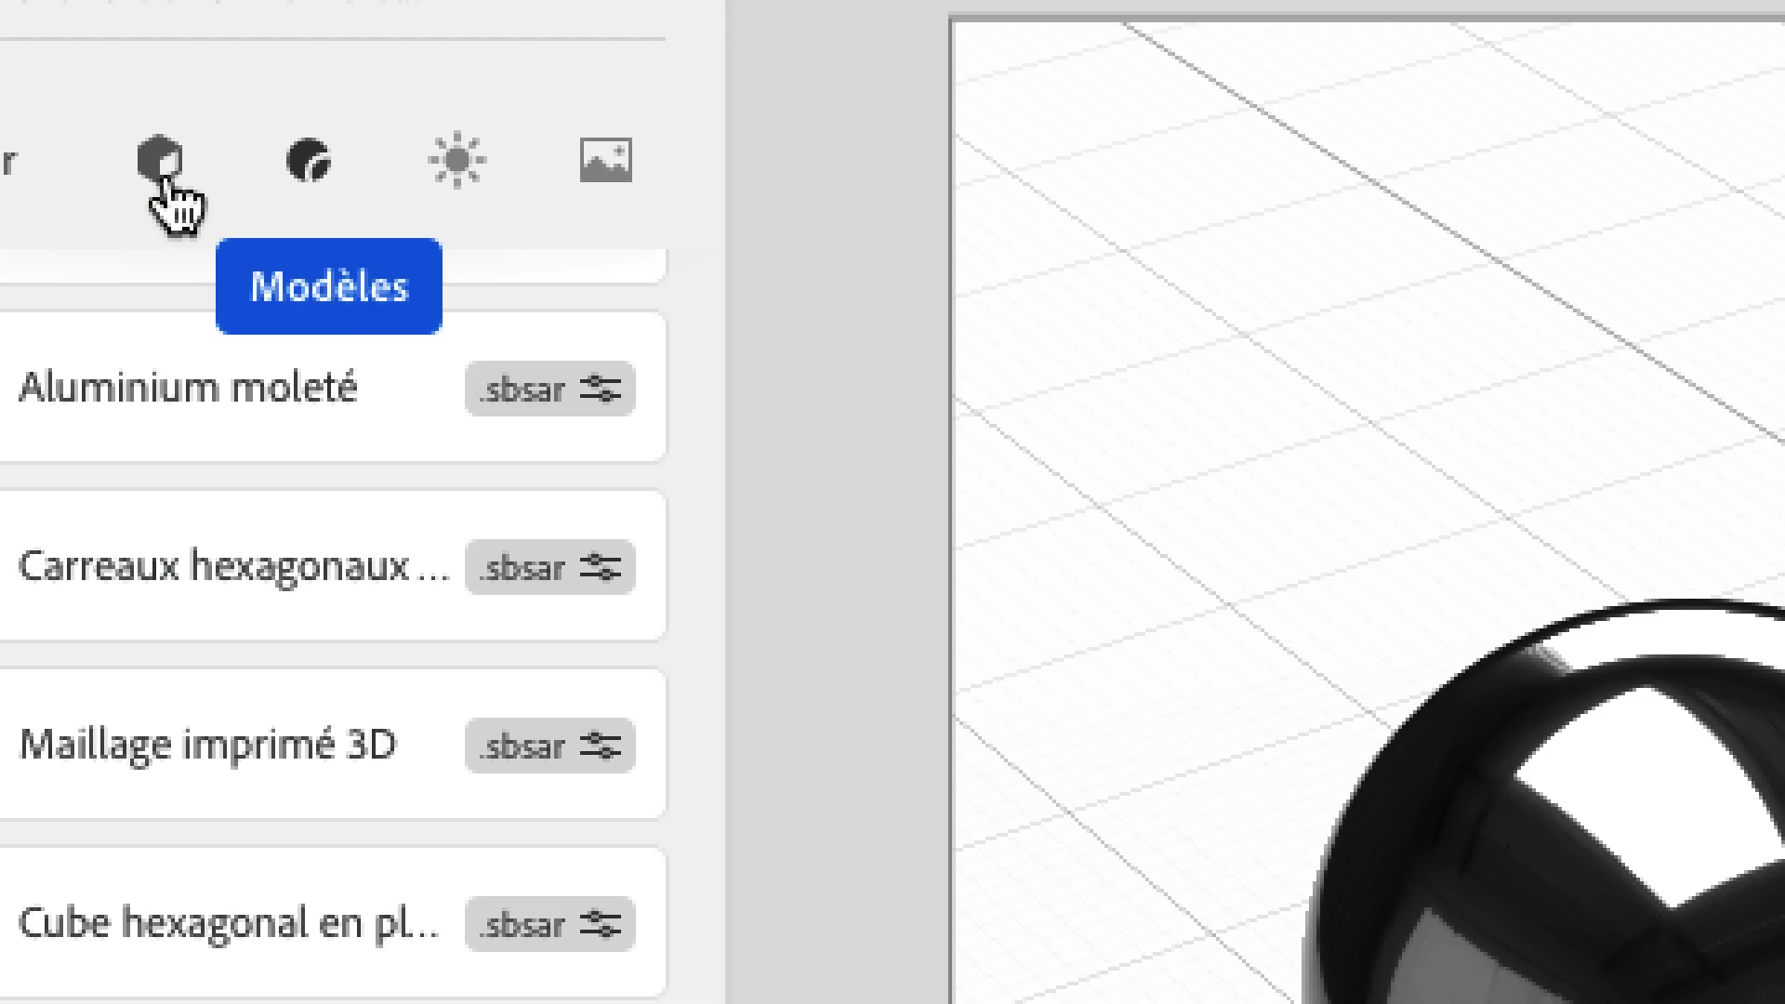
- Browse the 3D models list, then refilter the assets to show only materials
click(165, 177)
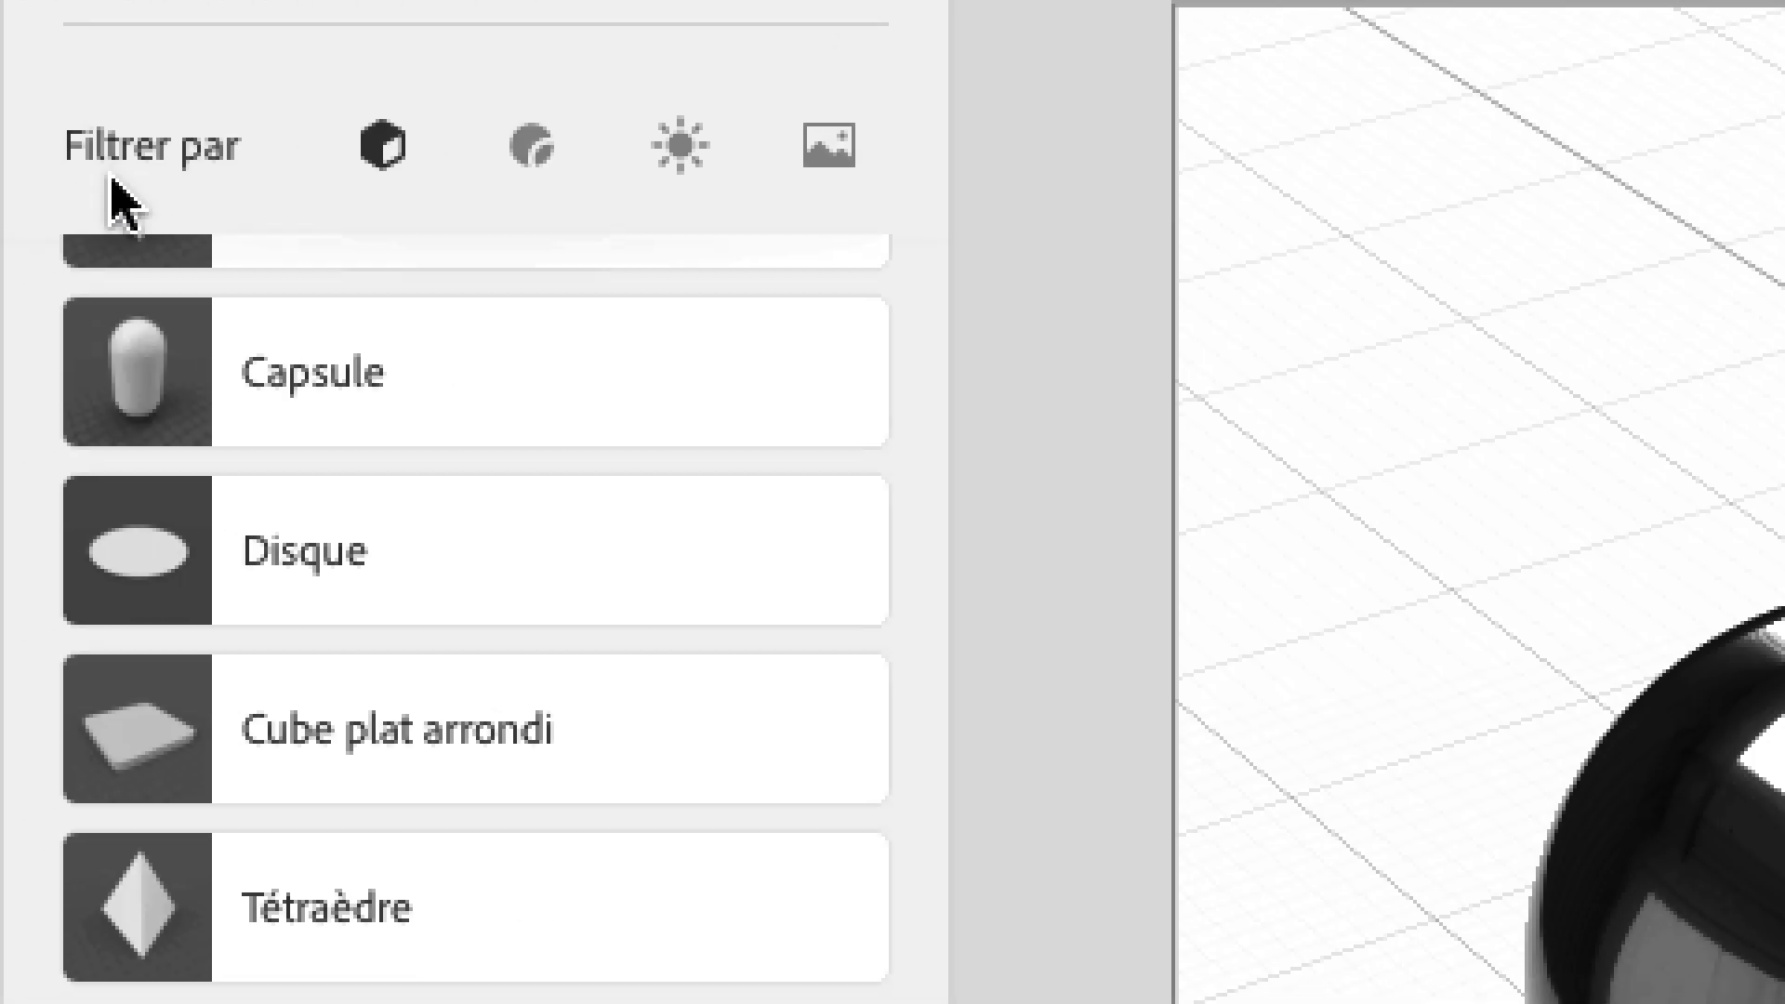
scroll(140, 279, down, 10)
scroll(138, 278, up, 5)
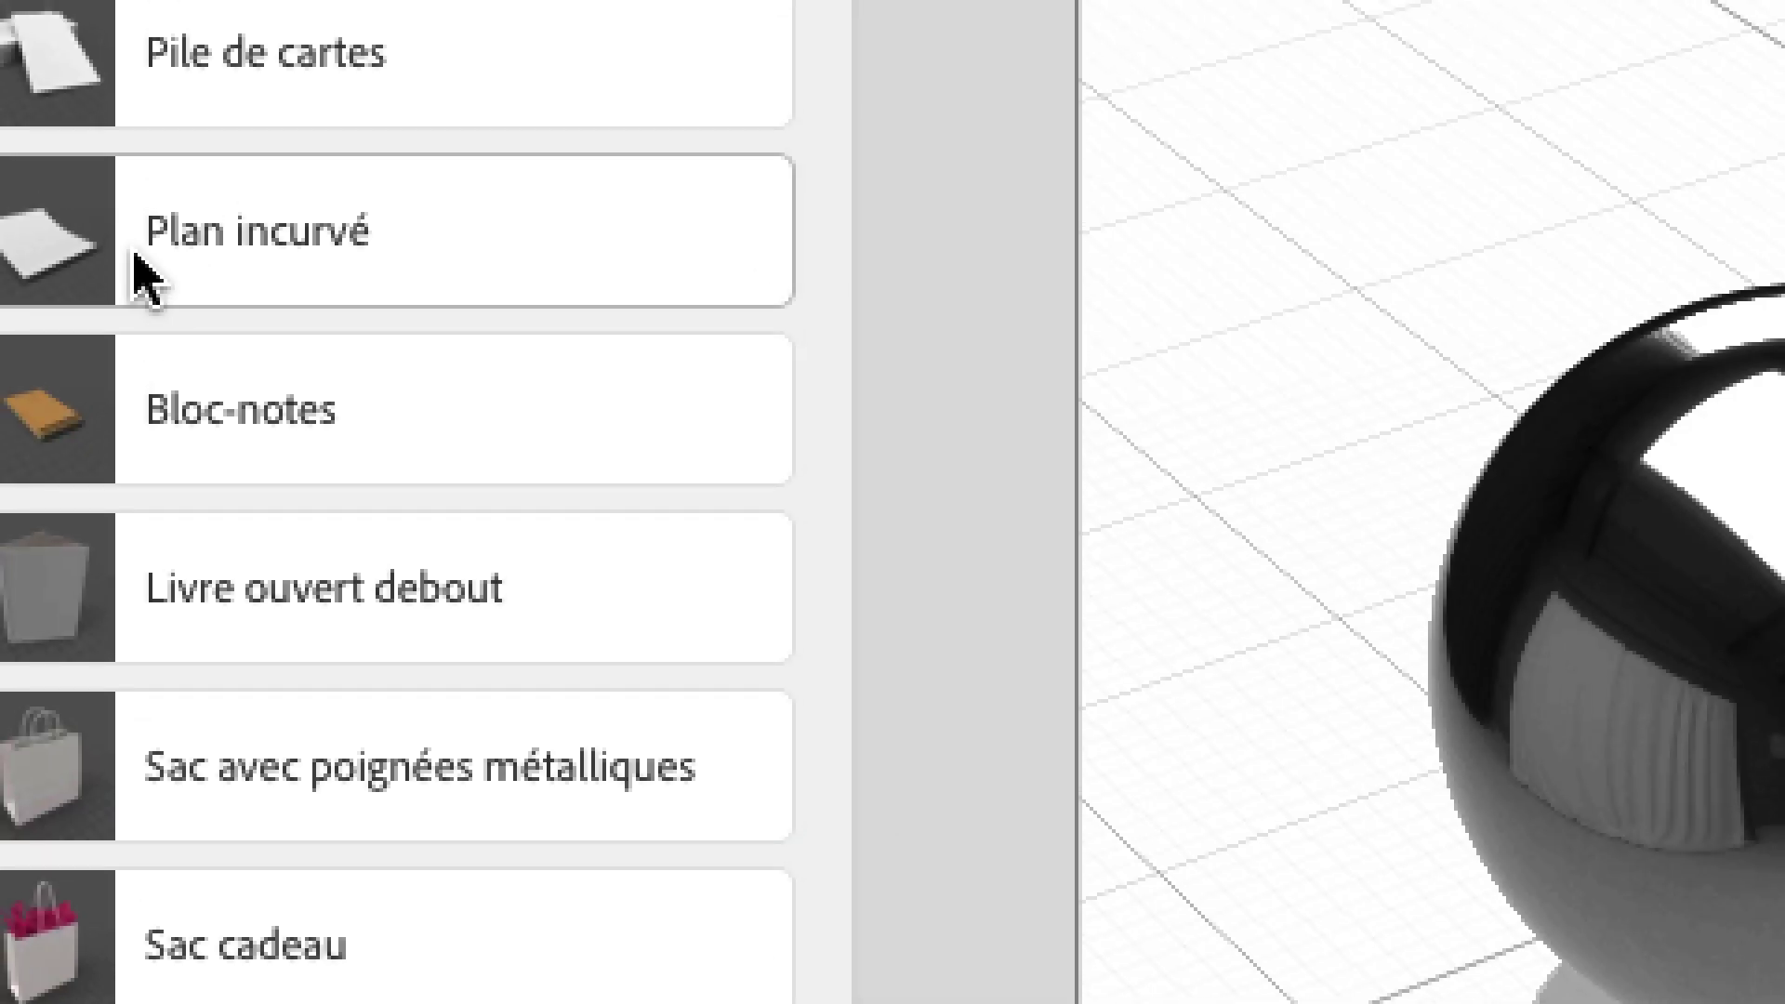
scroll(138, 278, up, 5)
scroll(135, 269, up, 5)
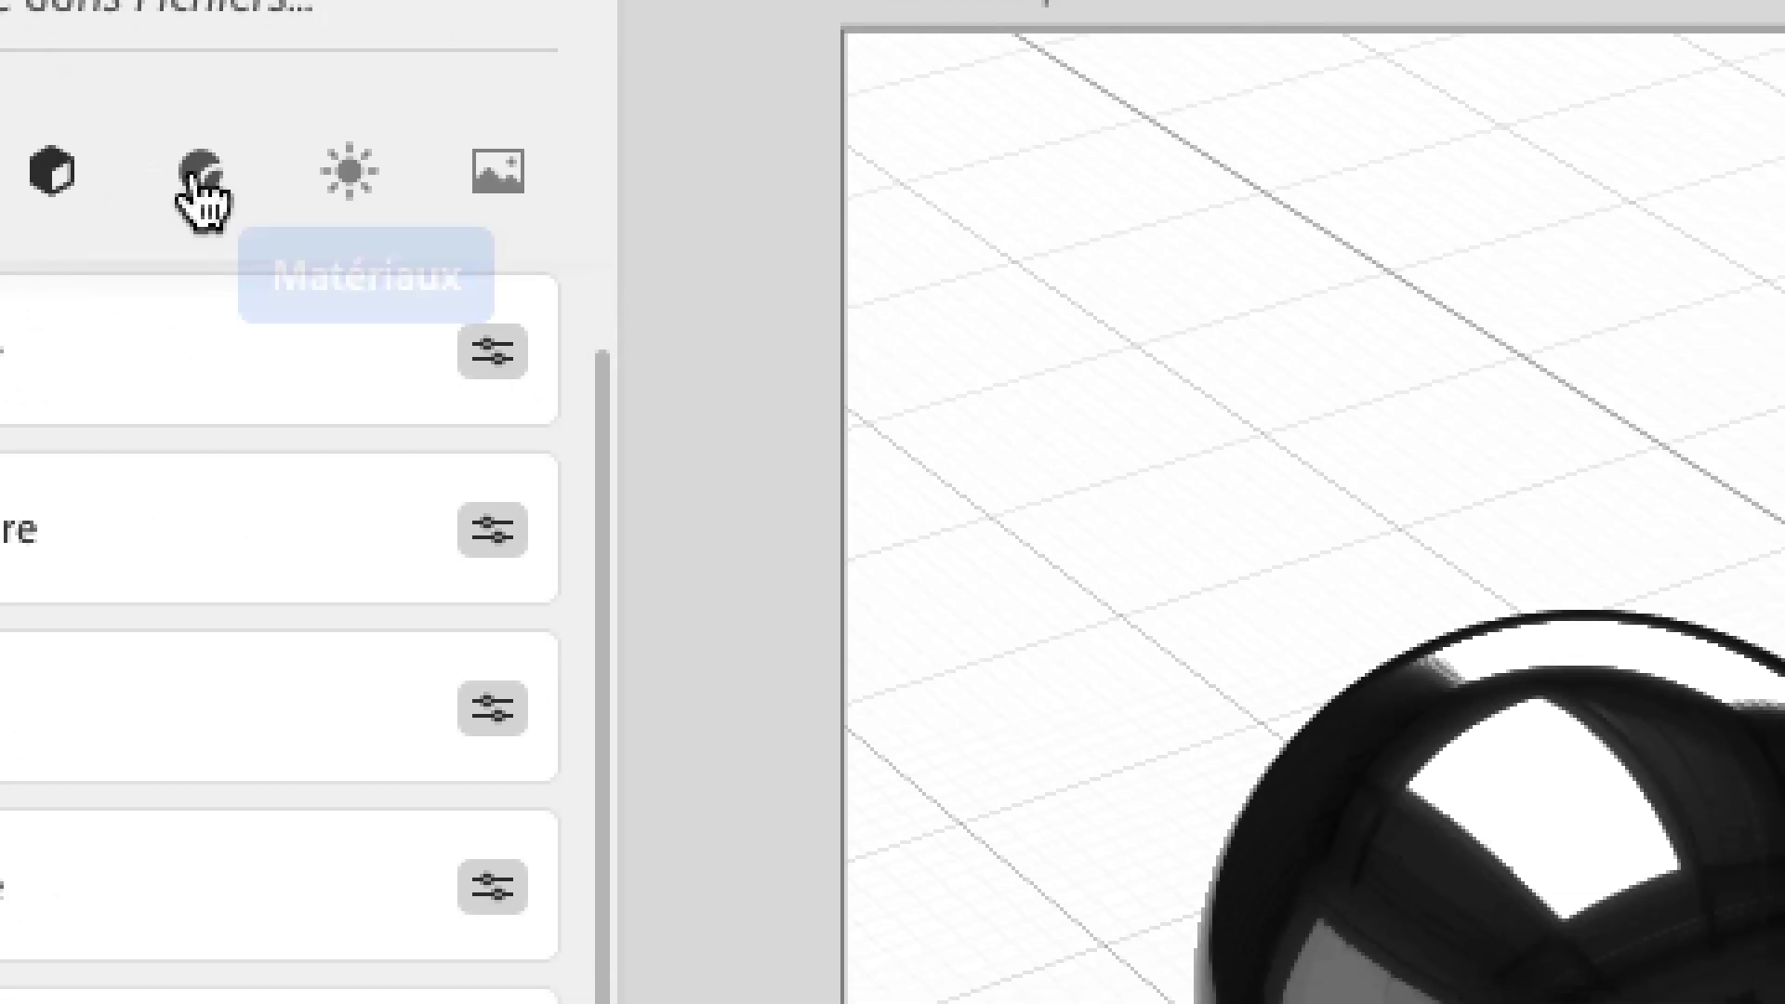
click(203, 167)
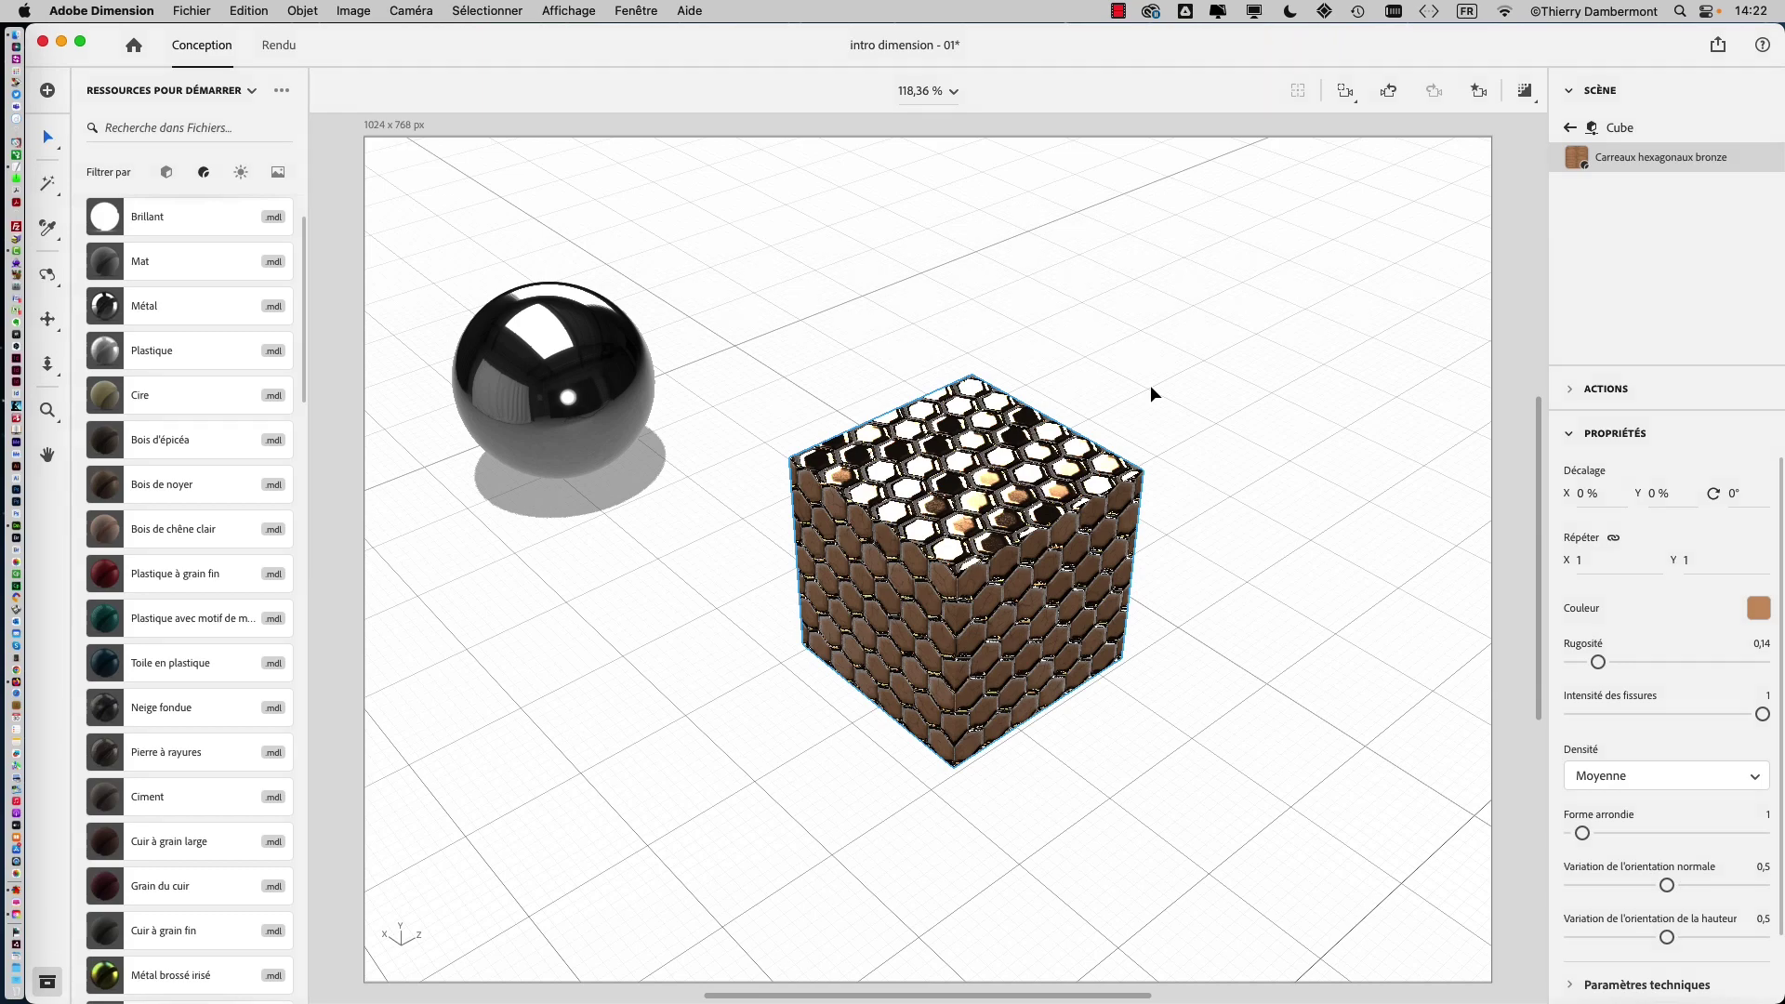
key(super+Tab)
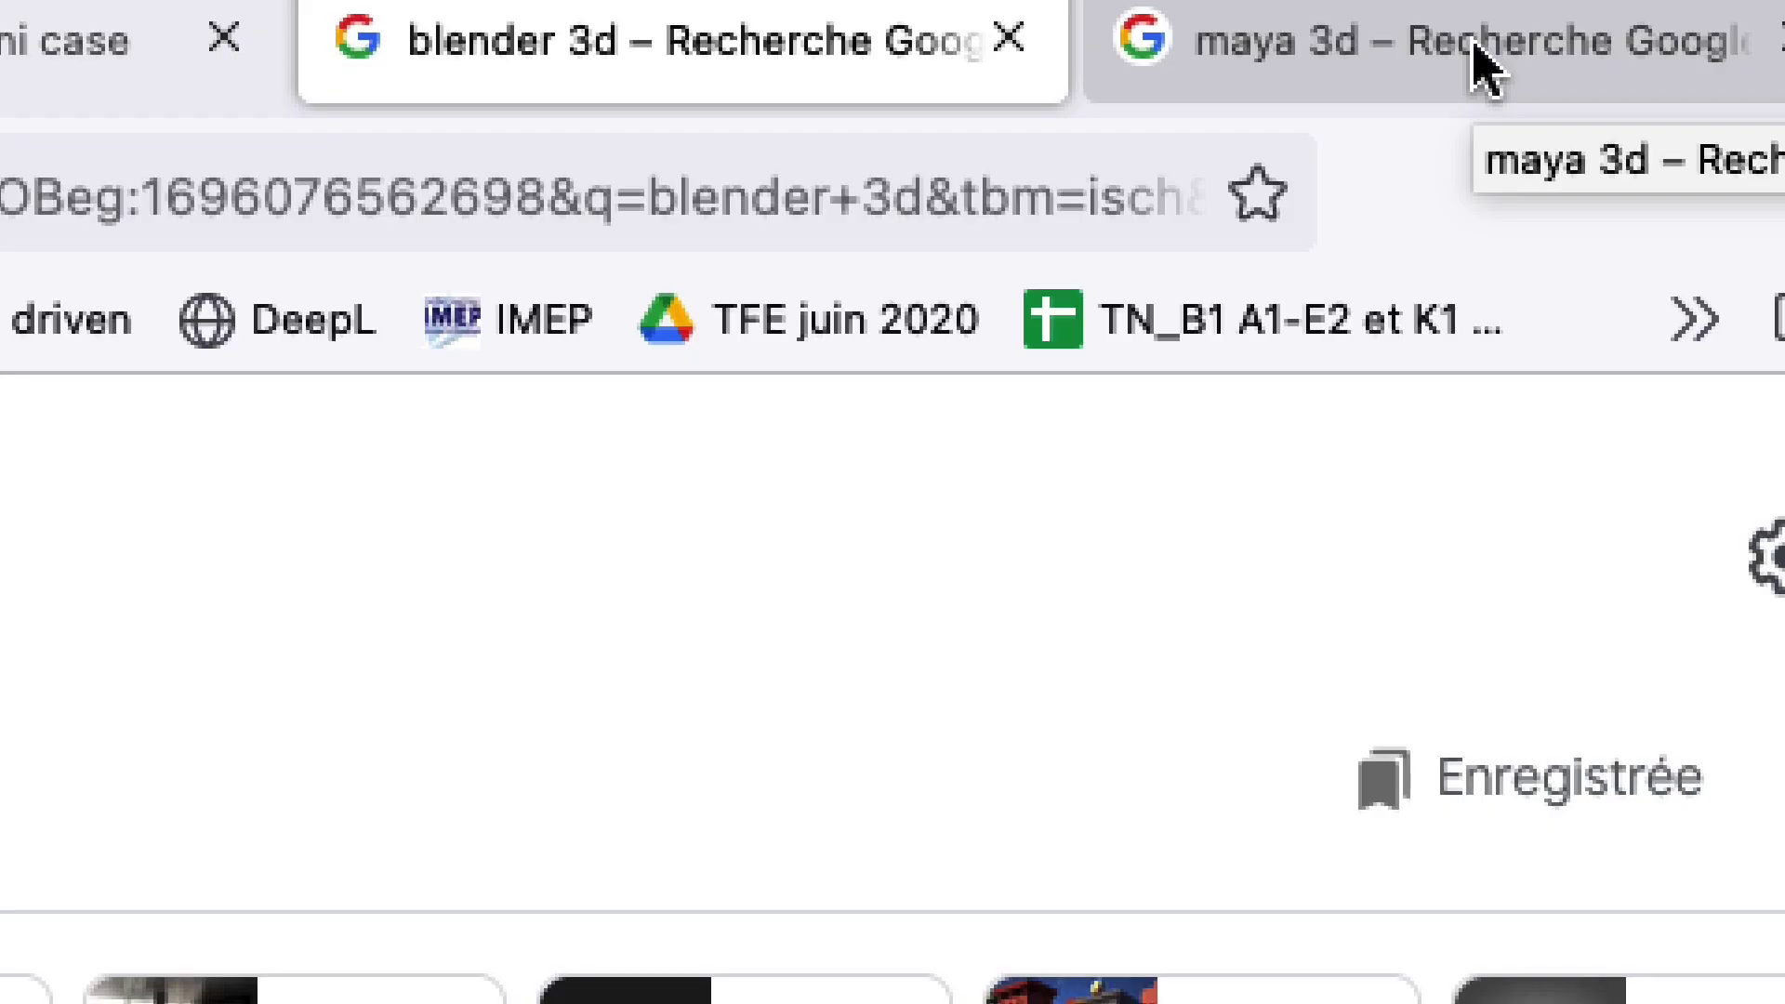
- Compare the blender 3d and maya 3d Google image results by switching between their tabs
click(1484, 67)
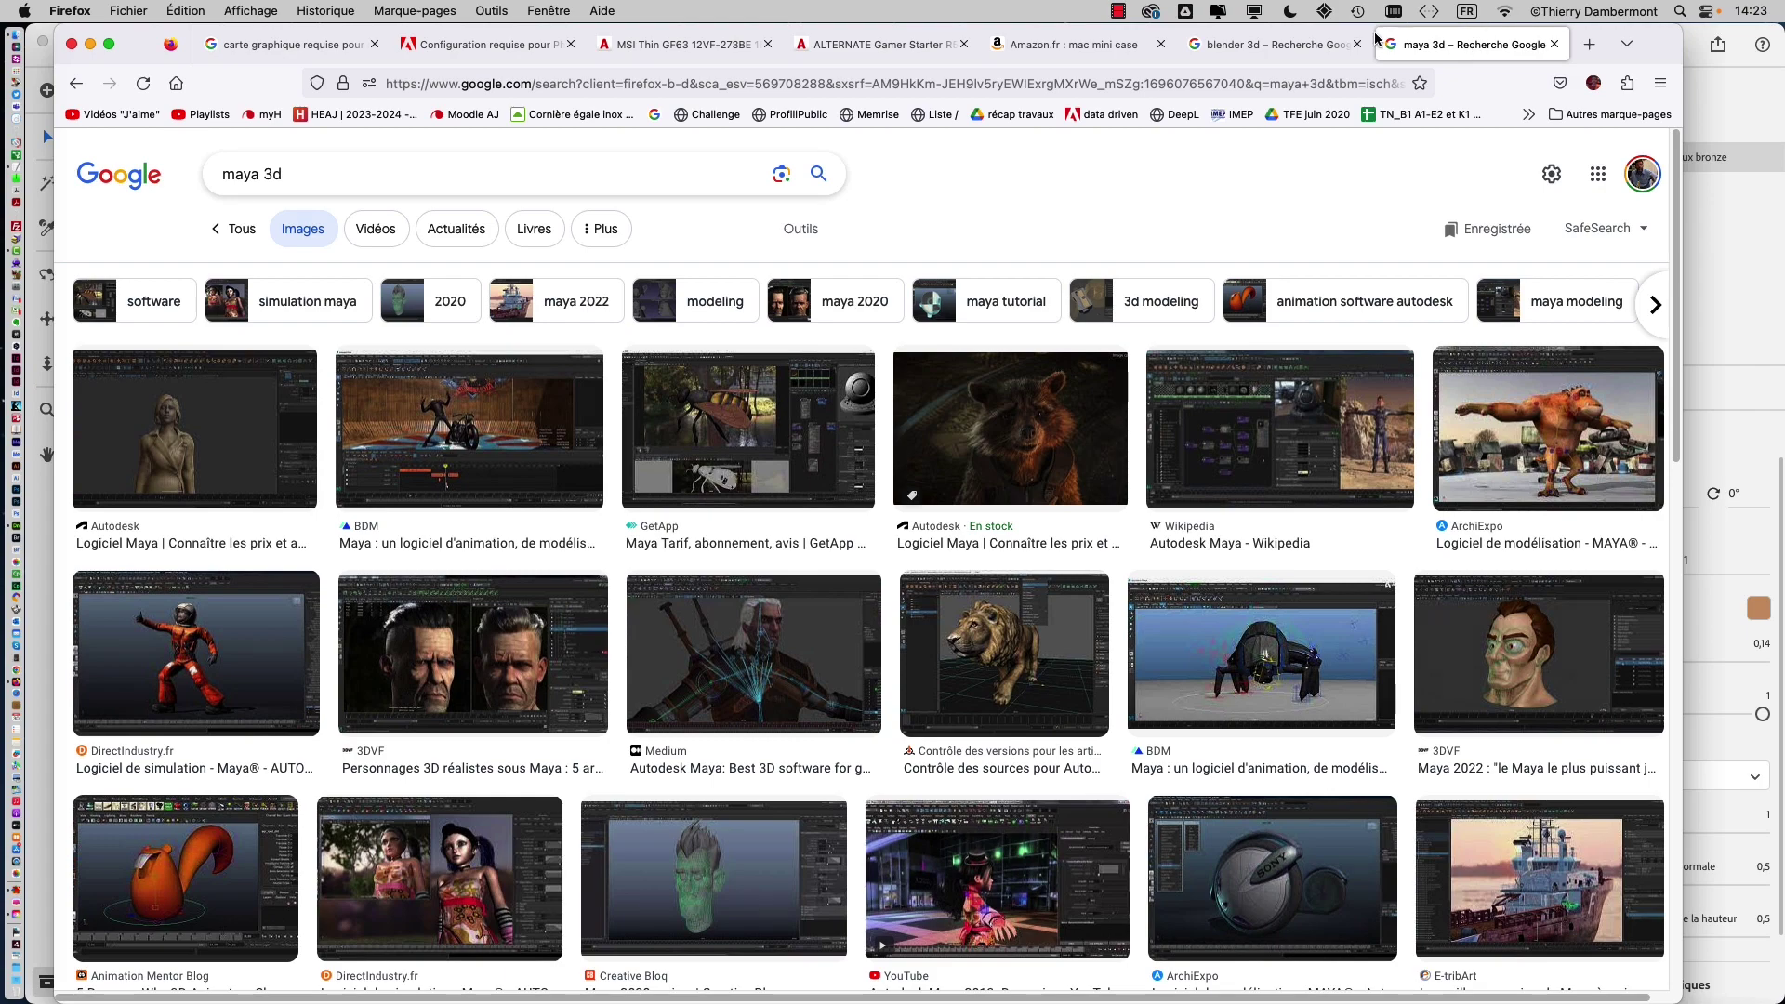
click(1244, 58)
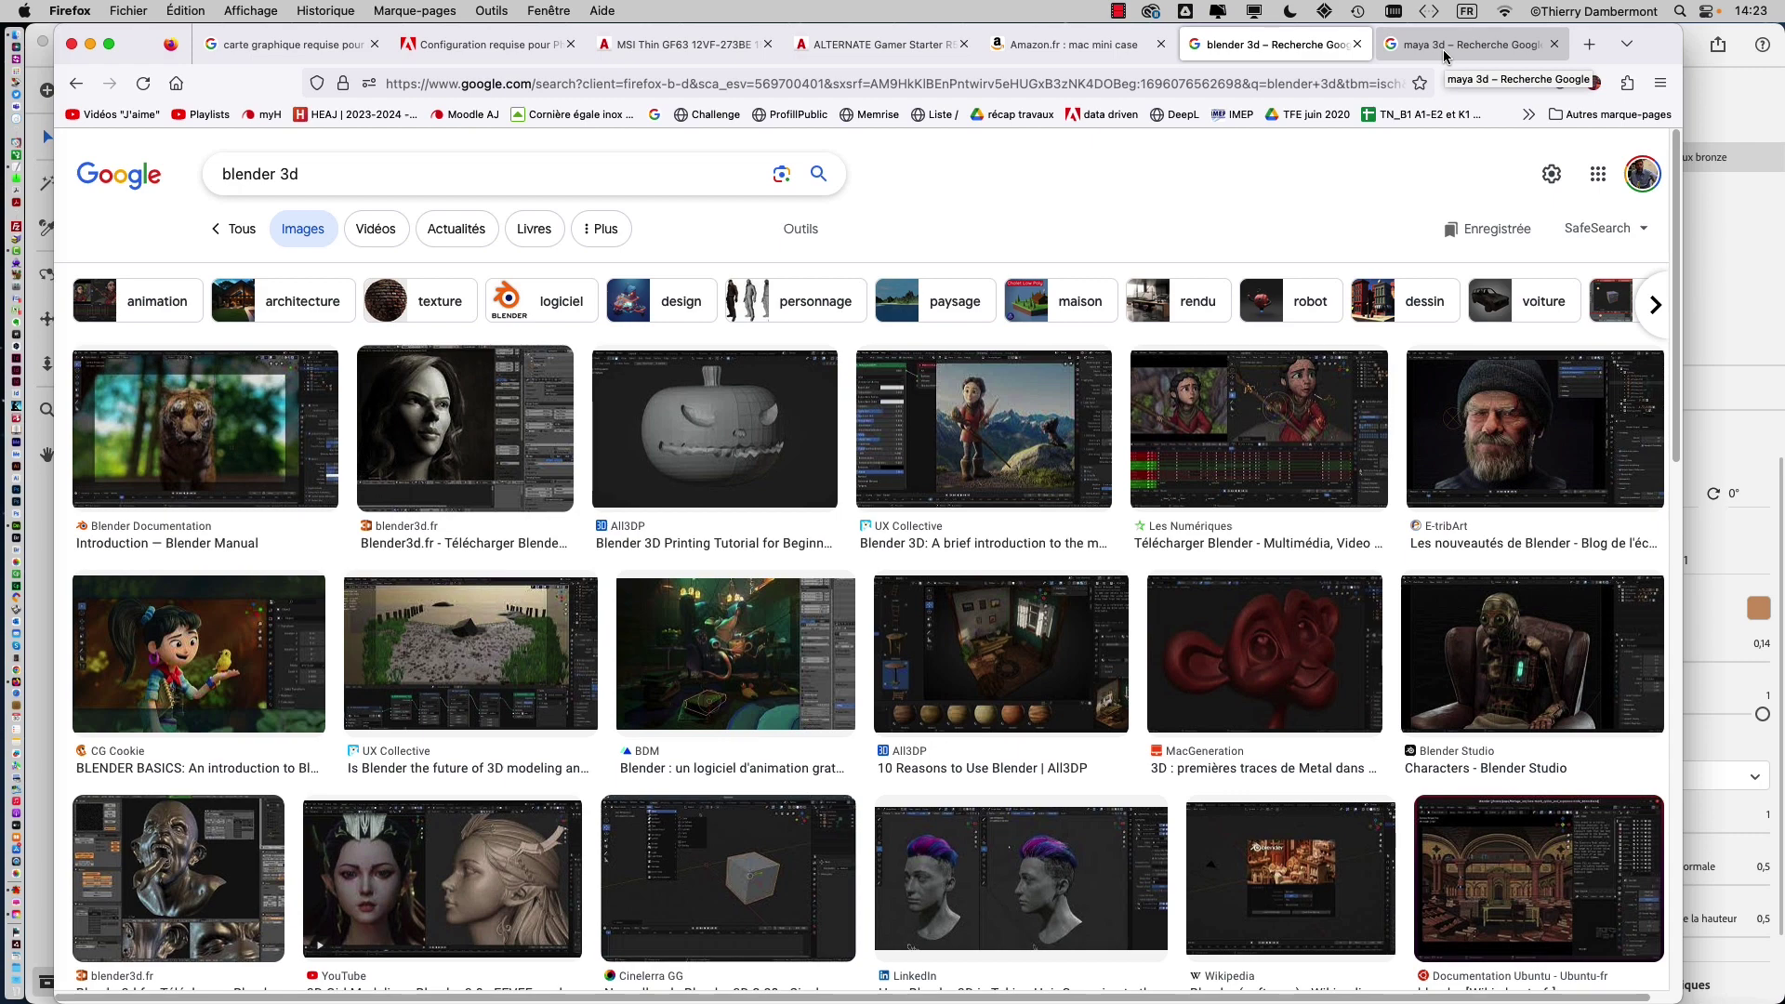
click(1443, 56)
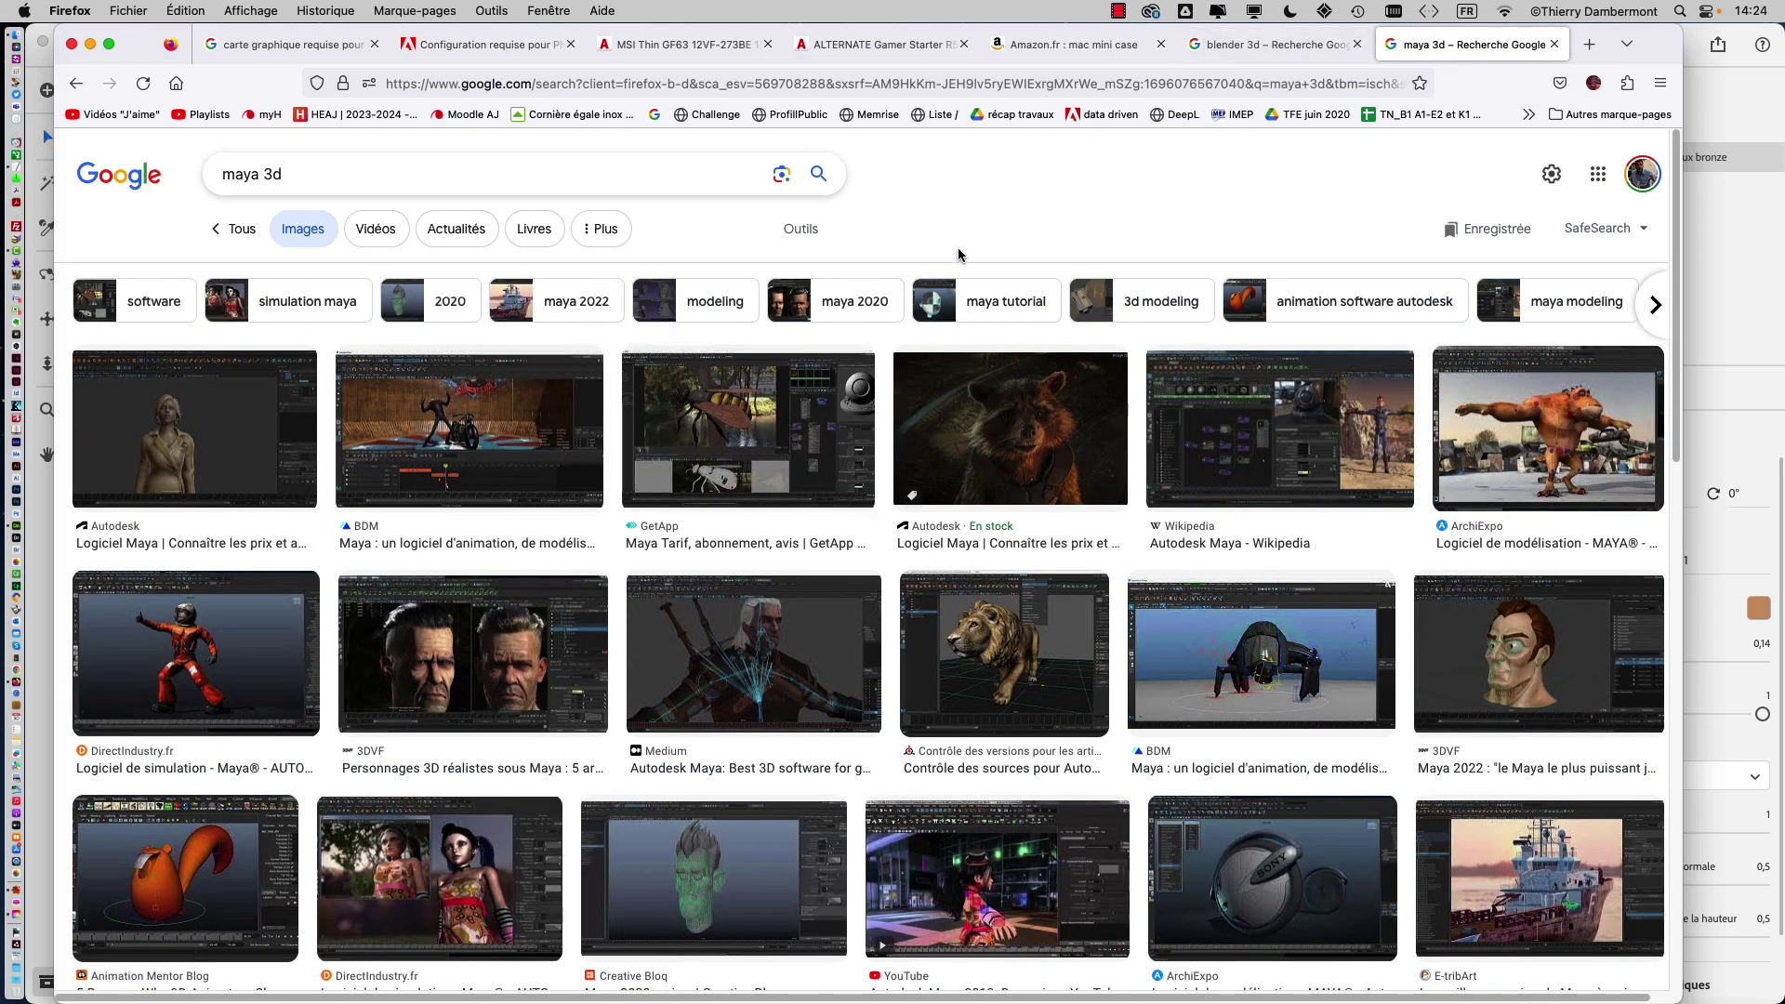
click(1251, 58)
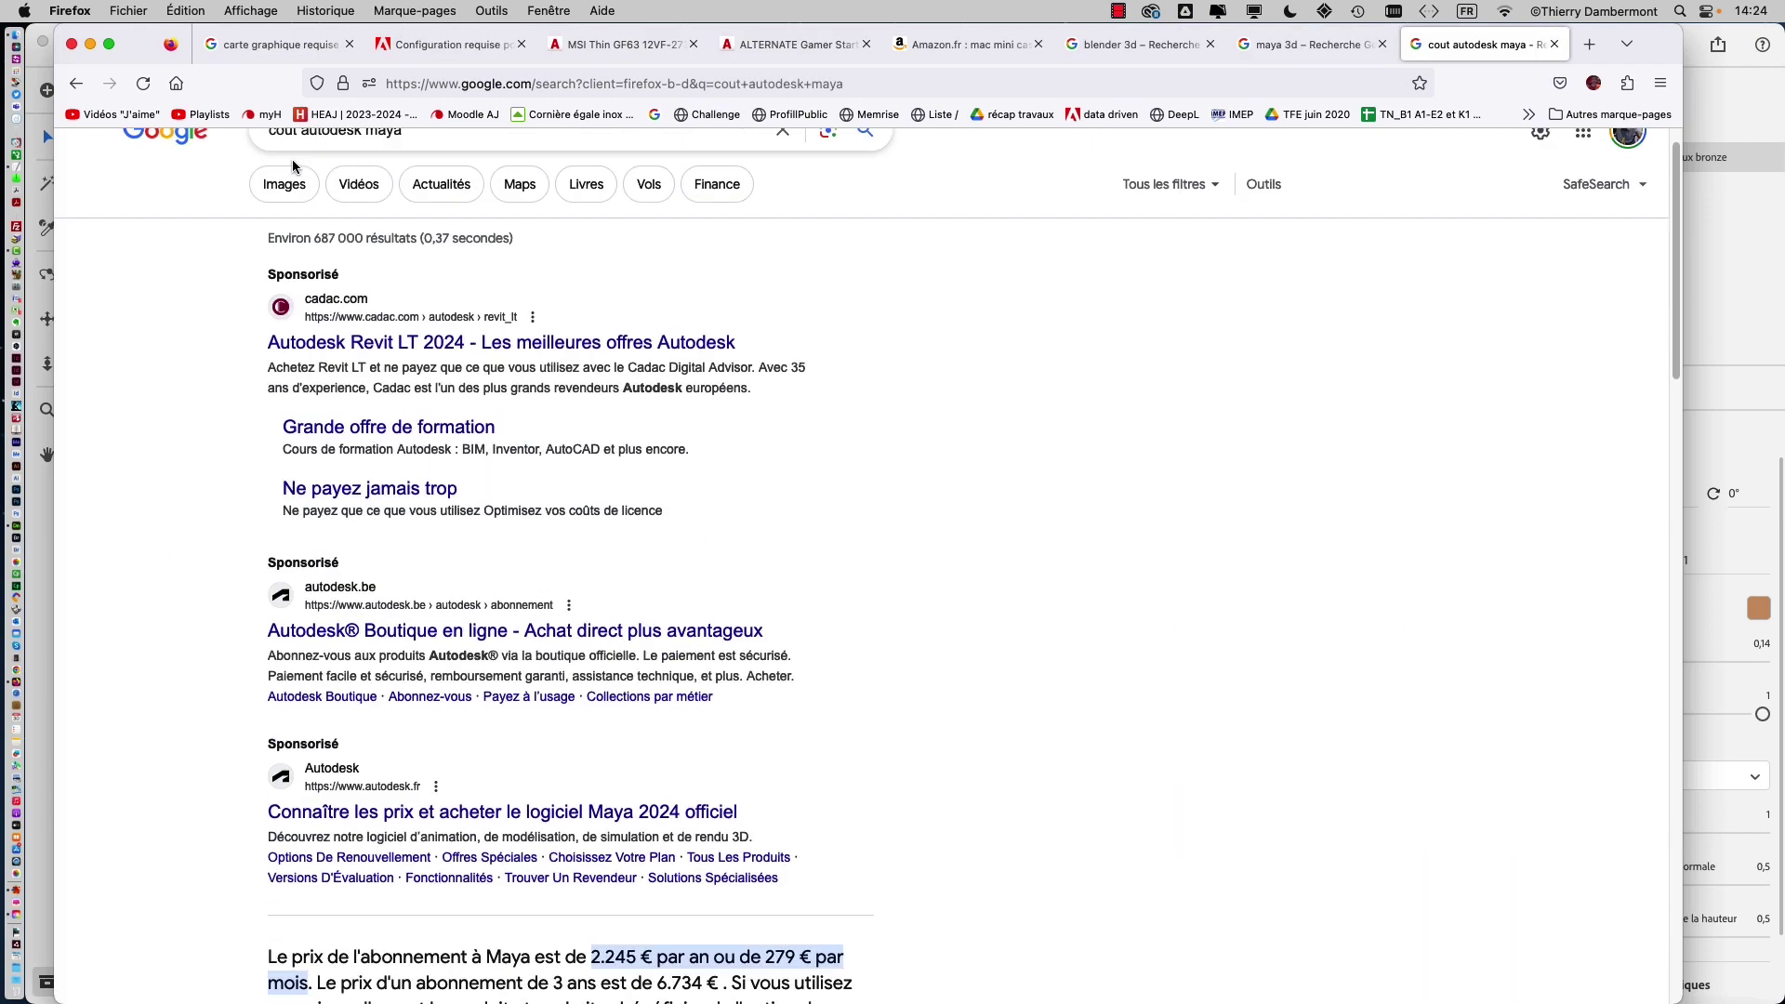
scroll(281, 239, up, 2)
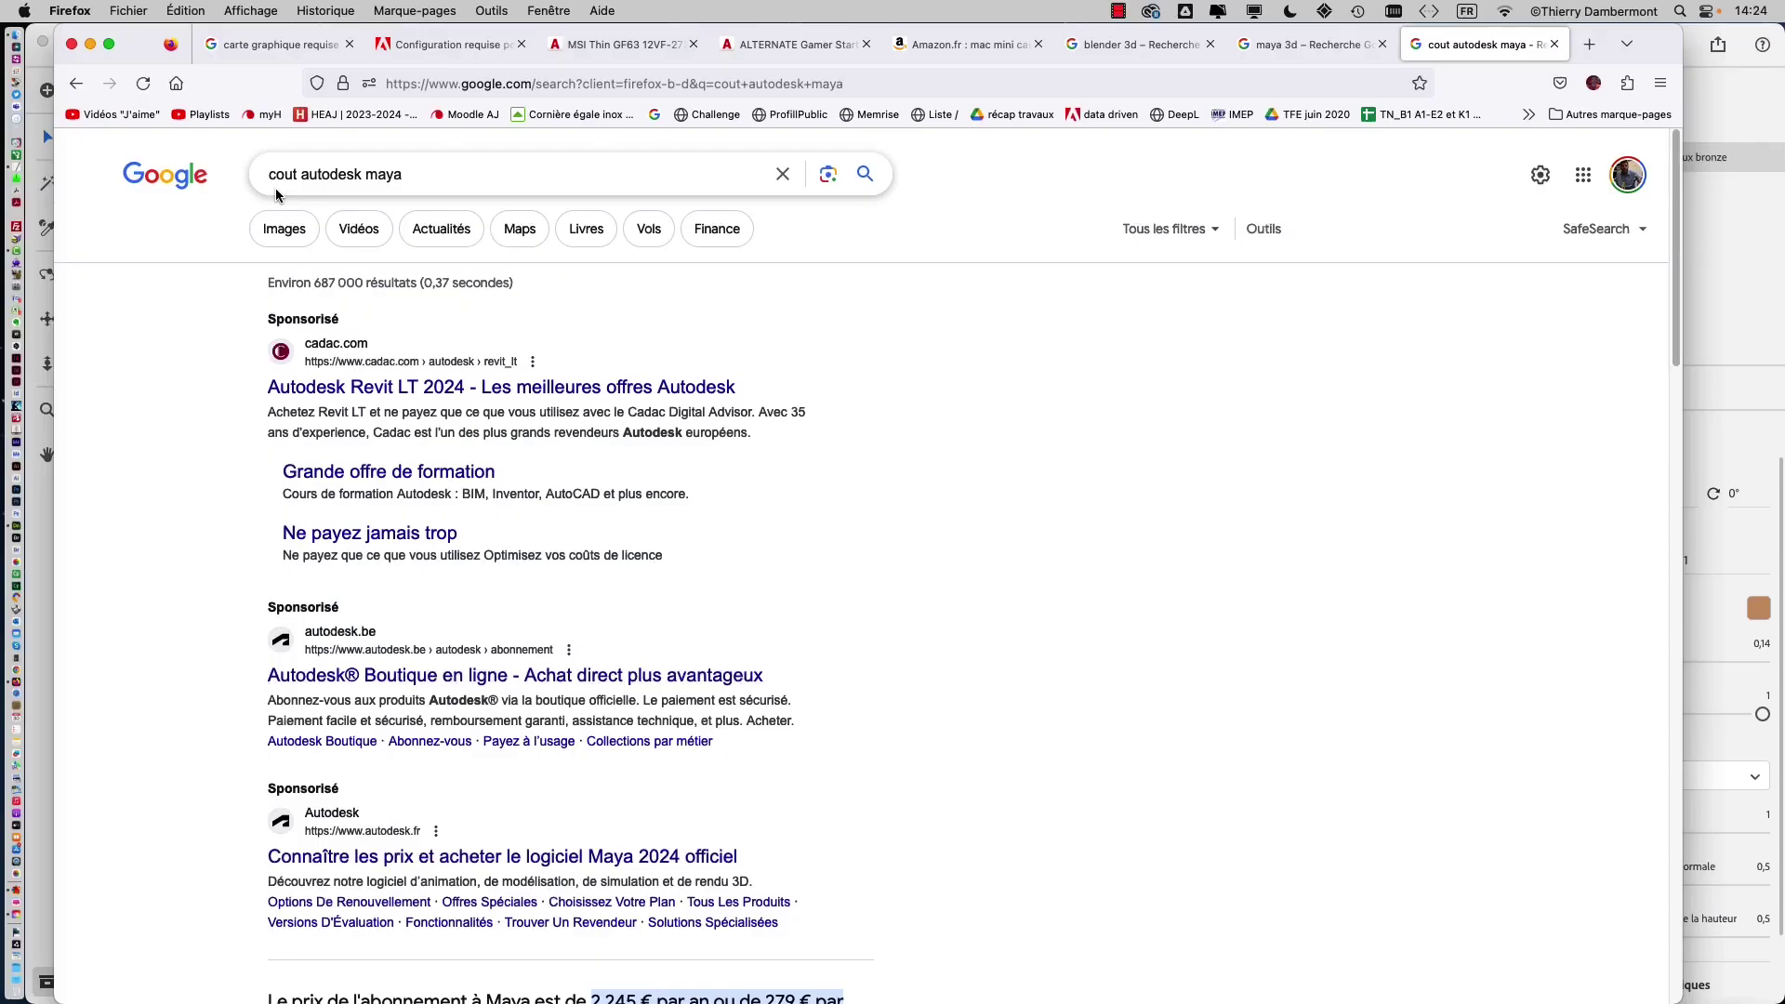
scroll(633, 558, down, 3)
scroll(655, 606, down, 2)
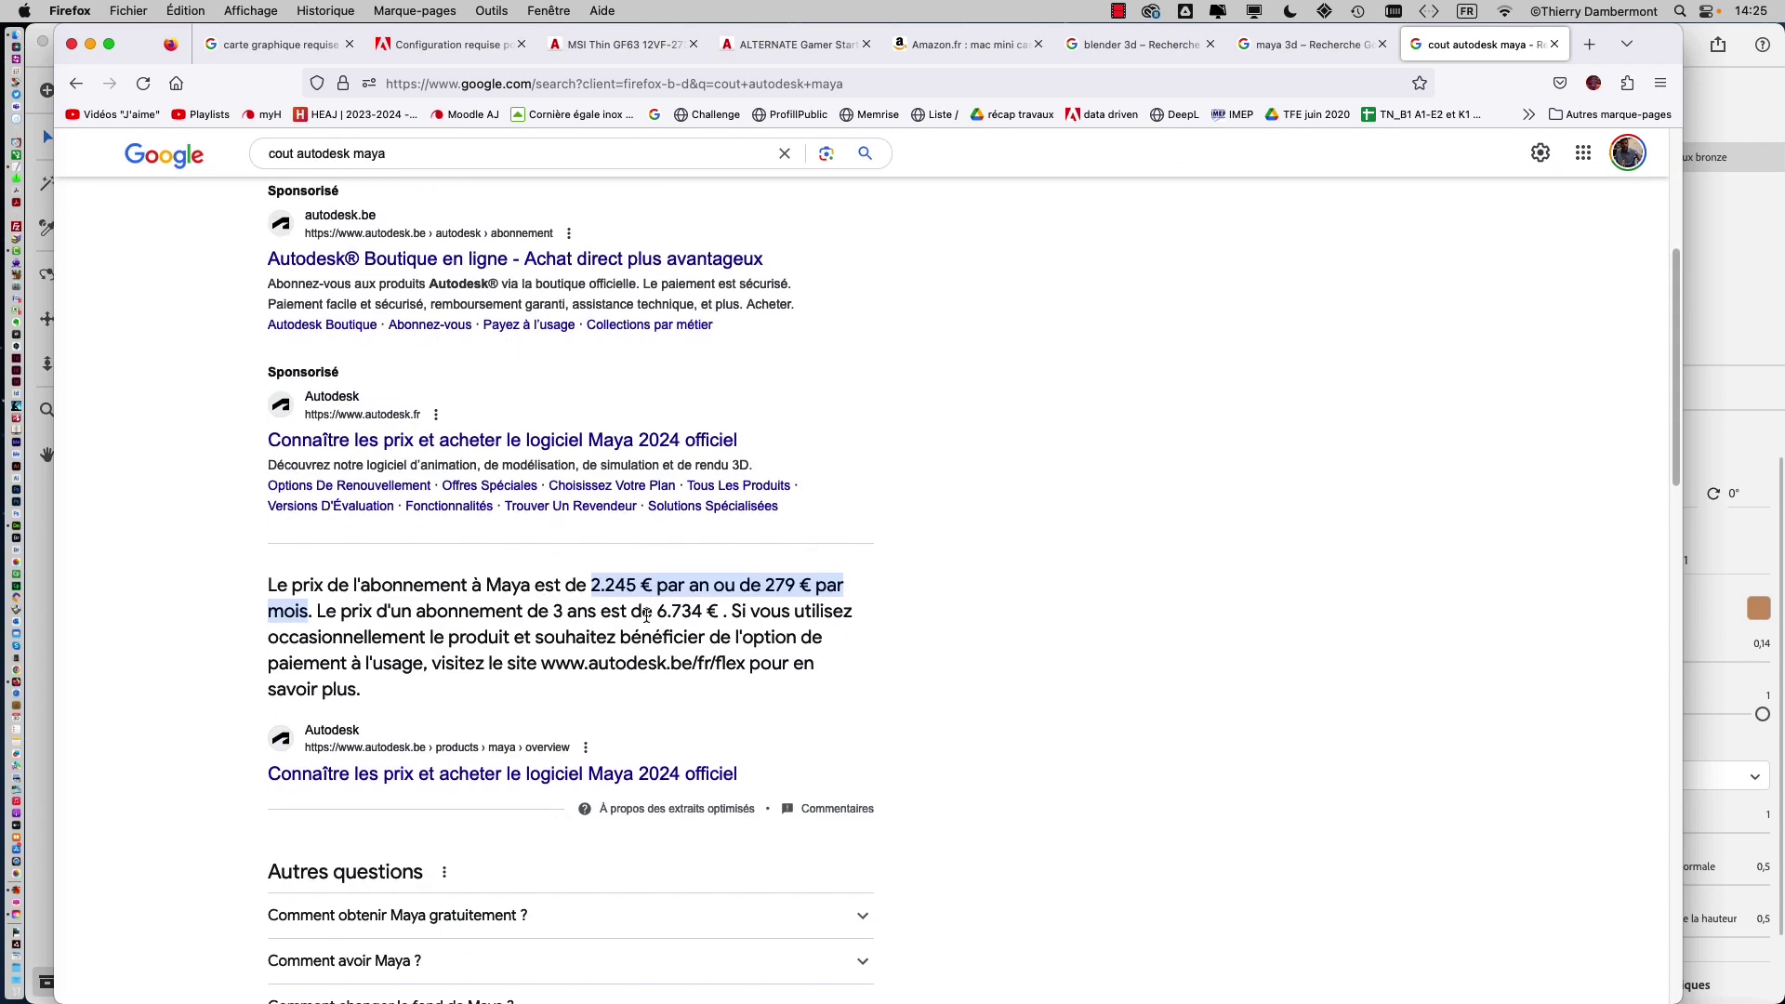
scroll(283, 508, down, 4)
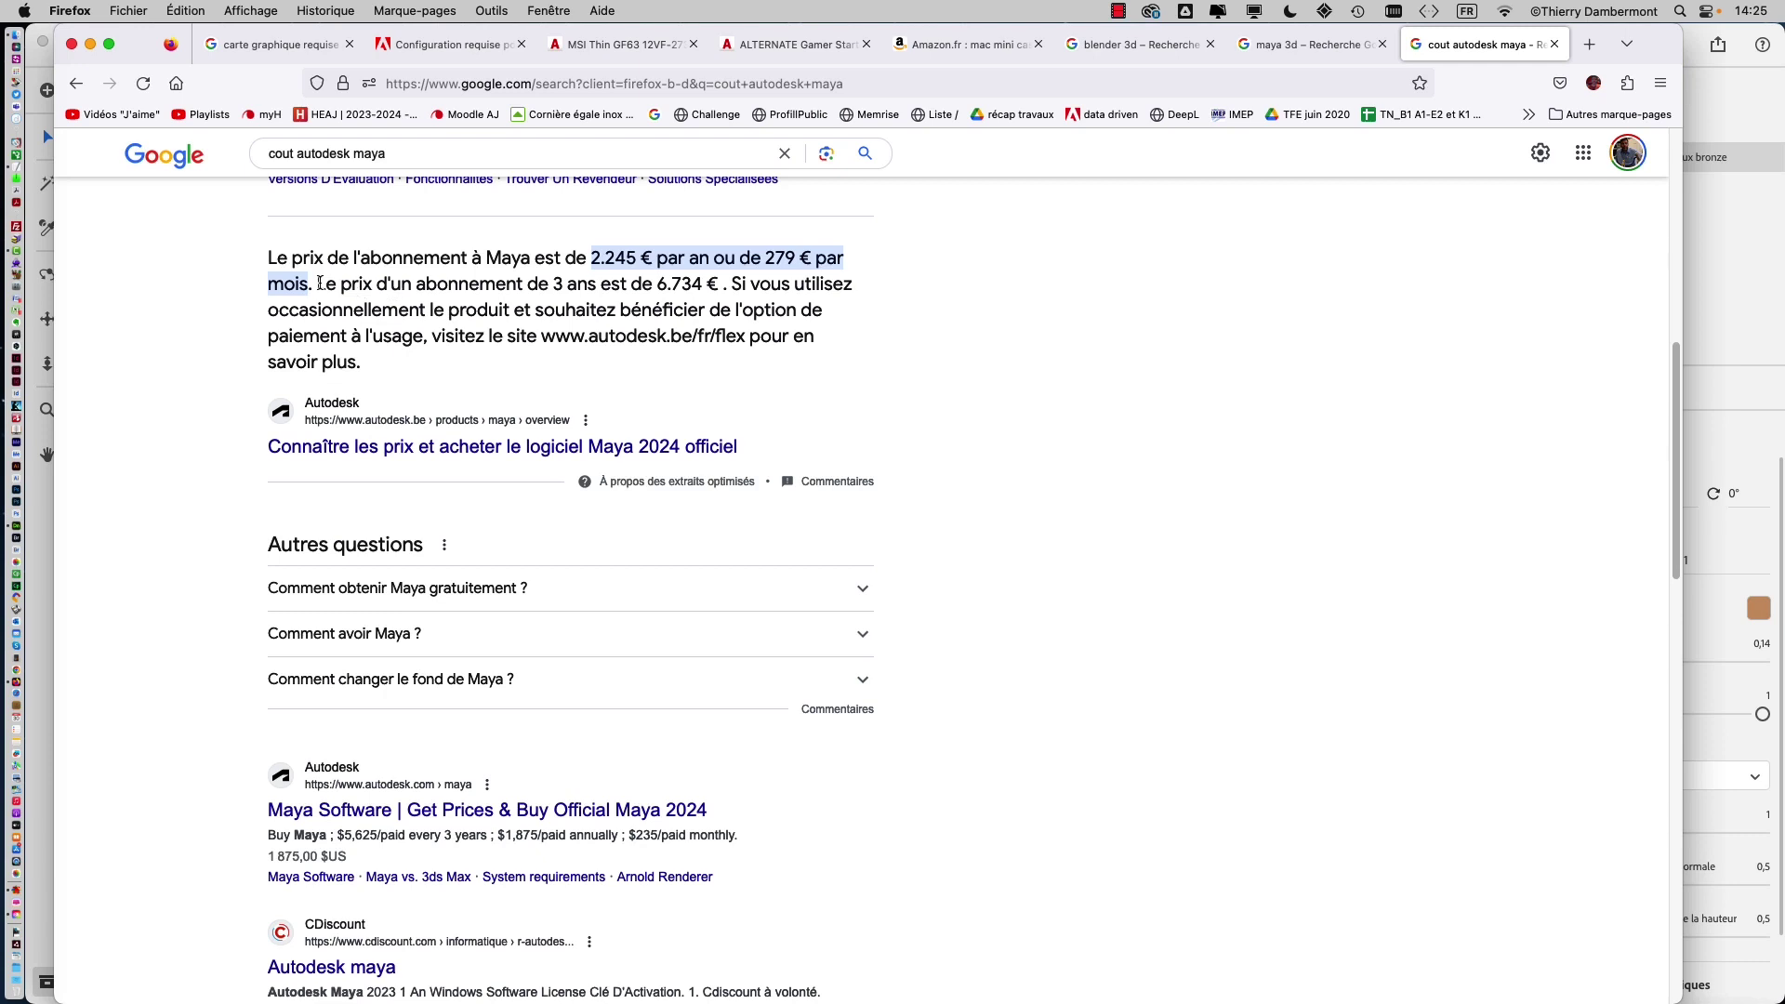
drag(317, 283, 716, 281)
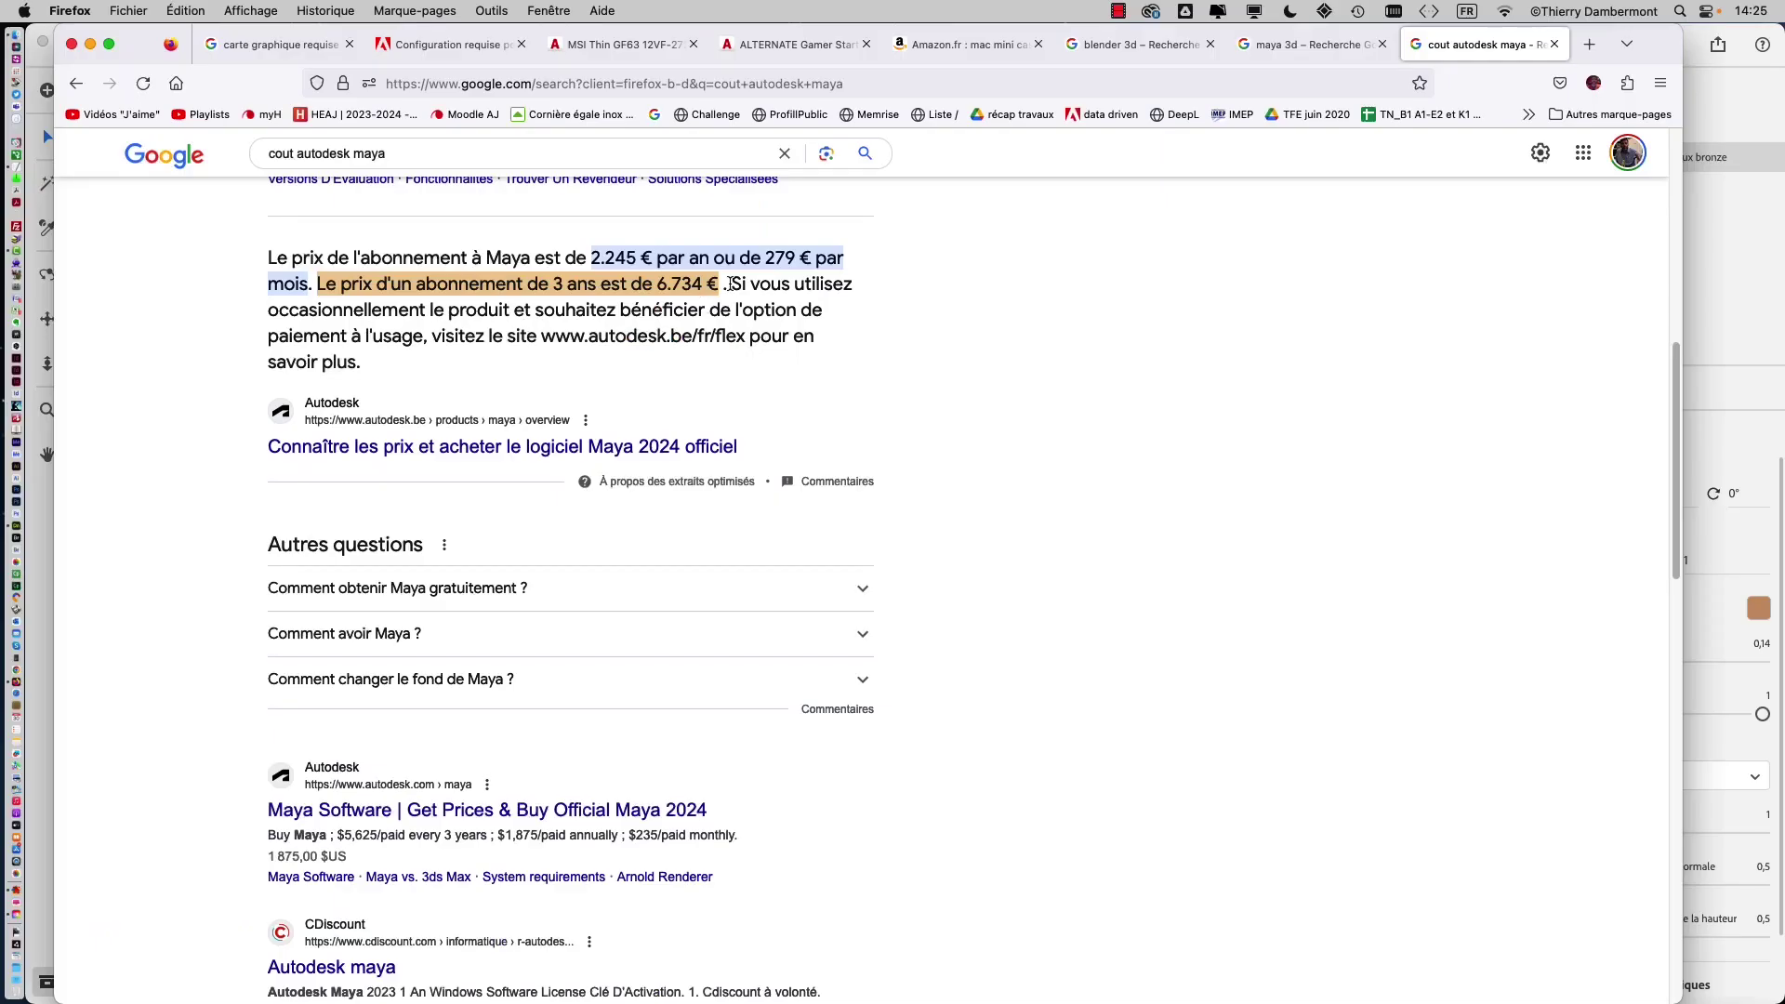
click(741, 284)
drag(733, 283, 715, 359)
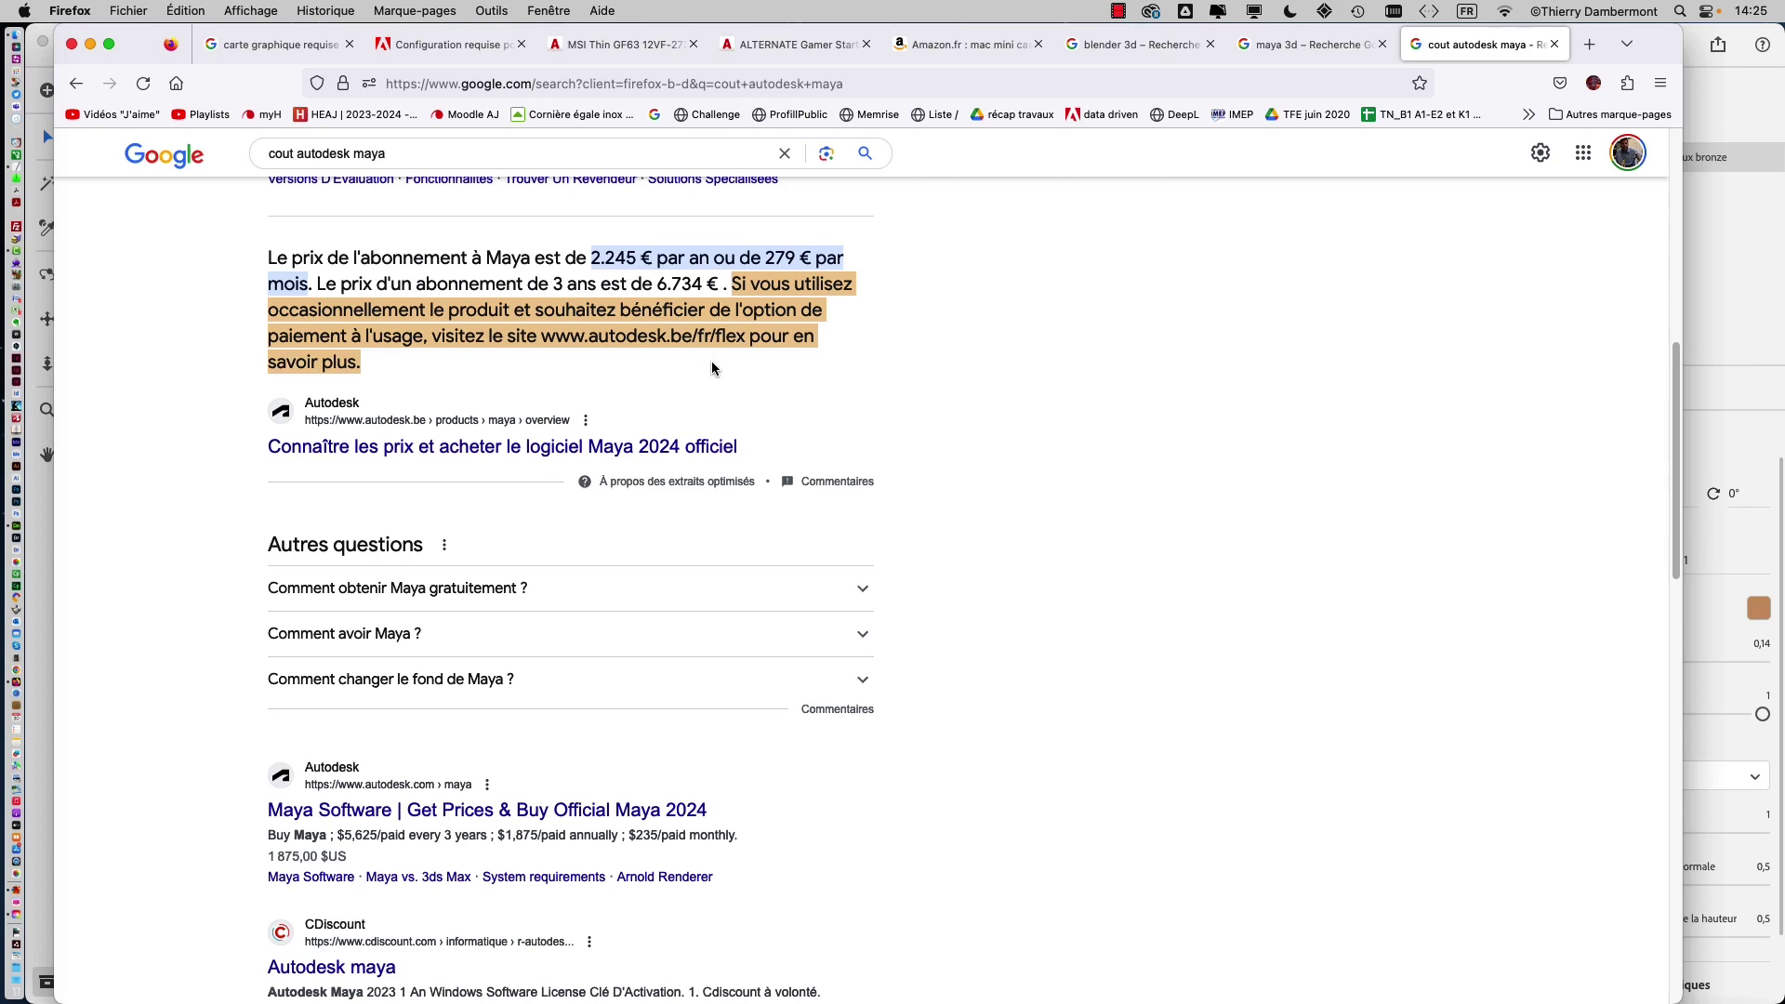
scroll(448, 347, up, 2)
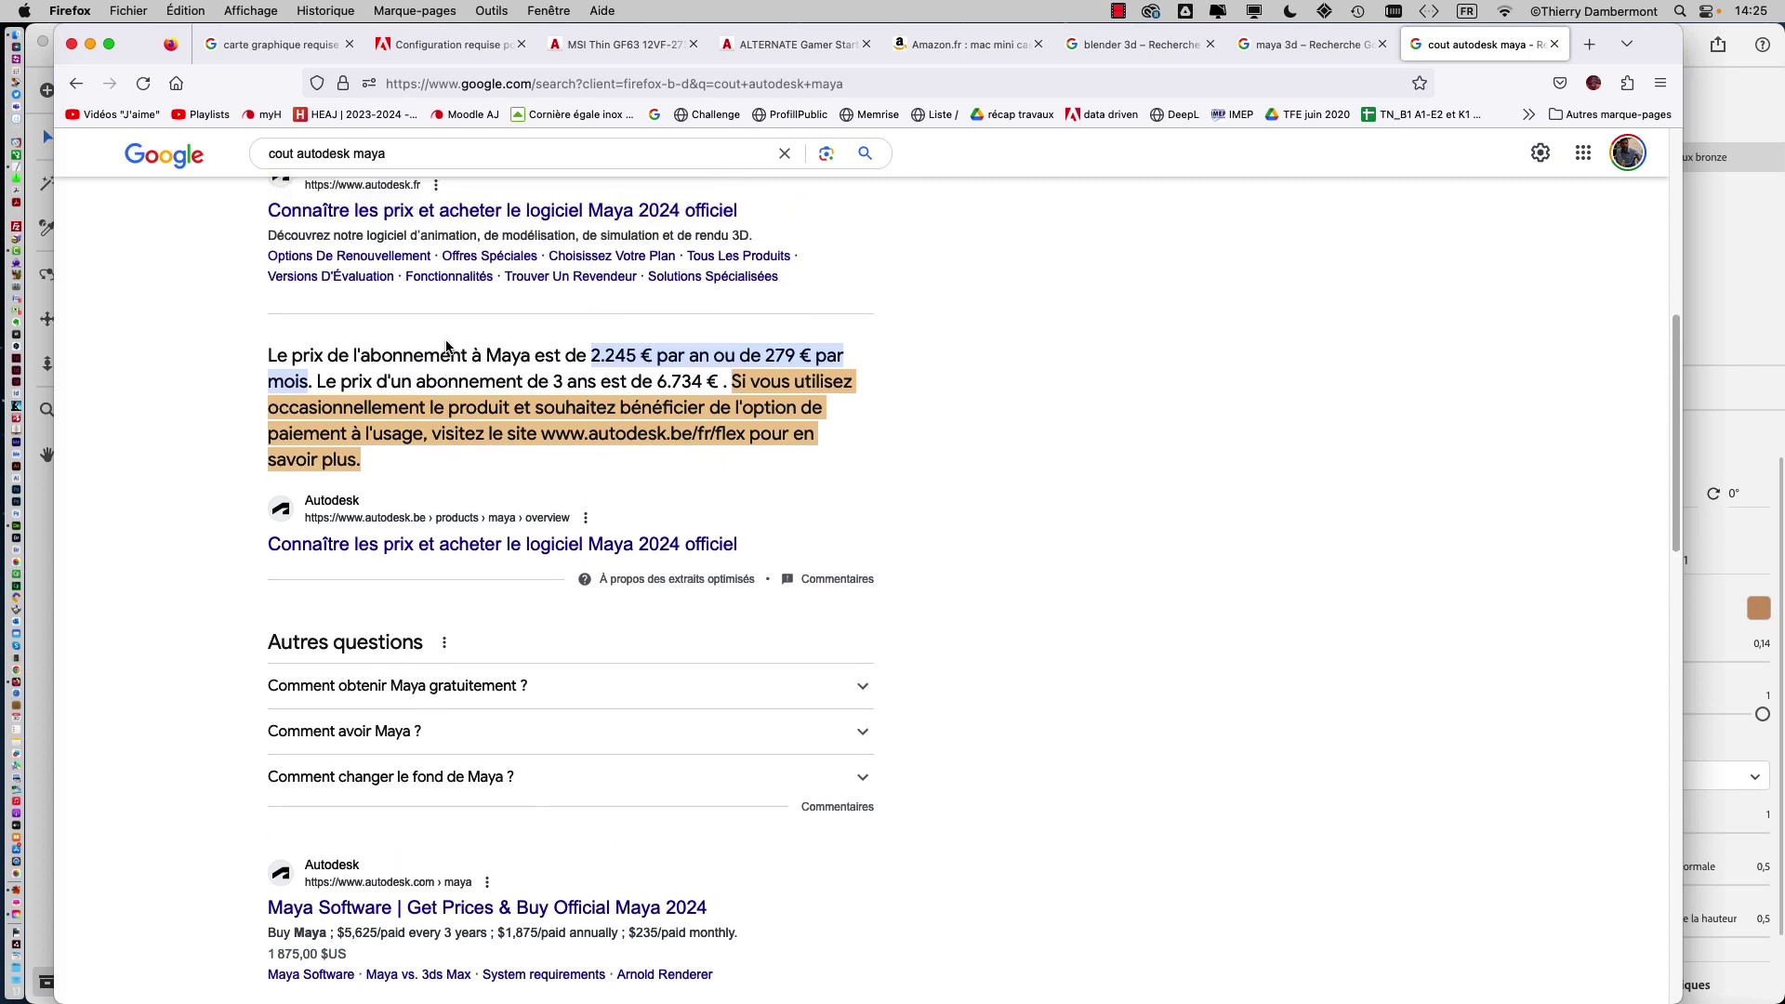
scroll(447, 347, up, 5)
scroll(448, 347, up, 5)
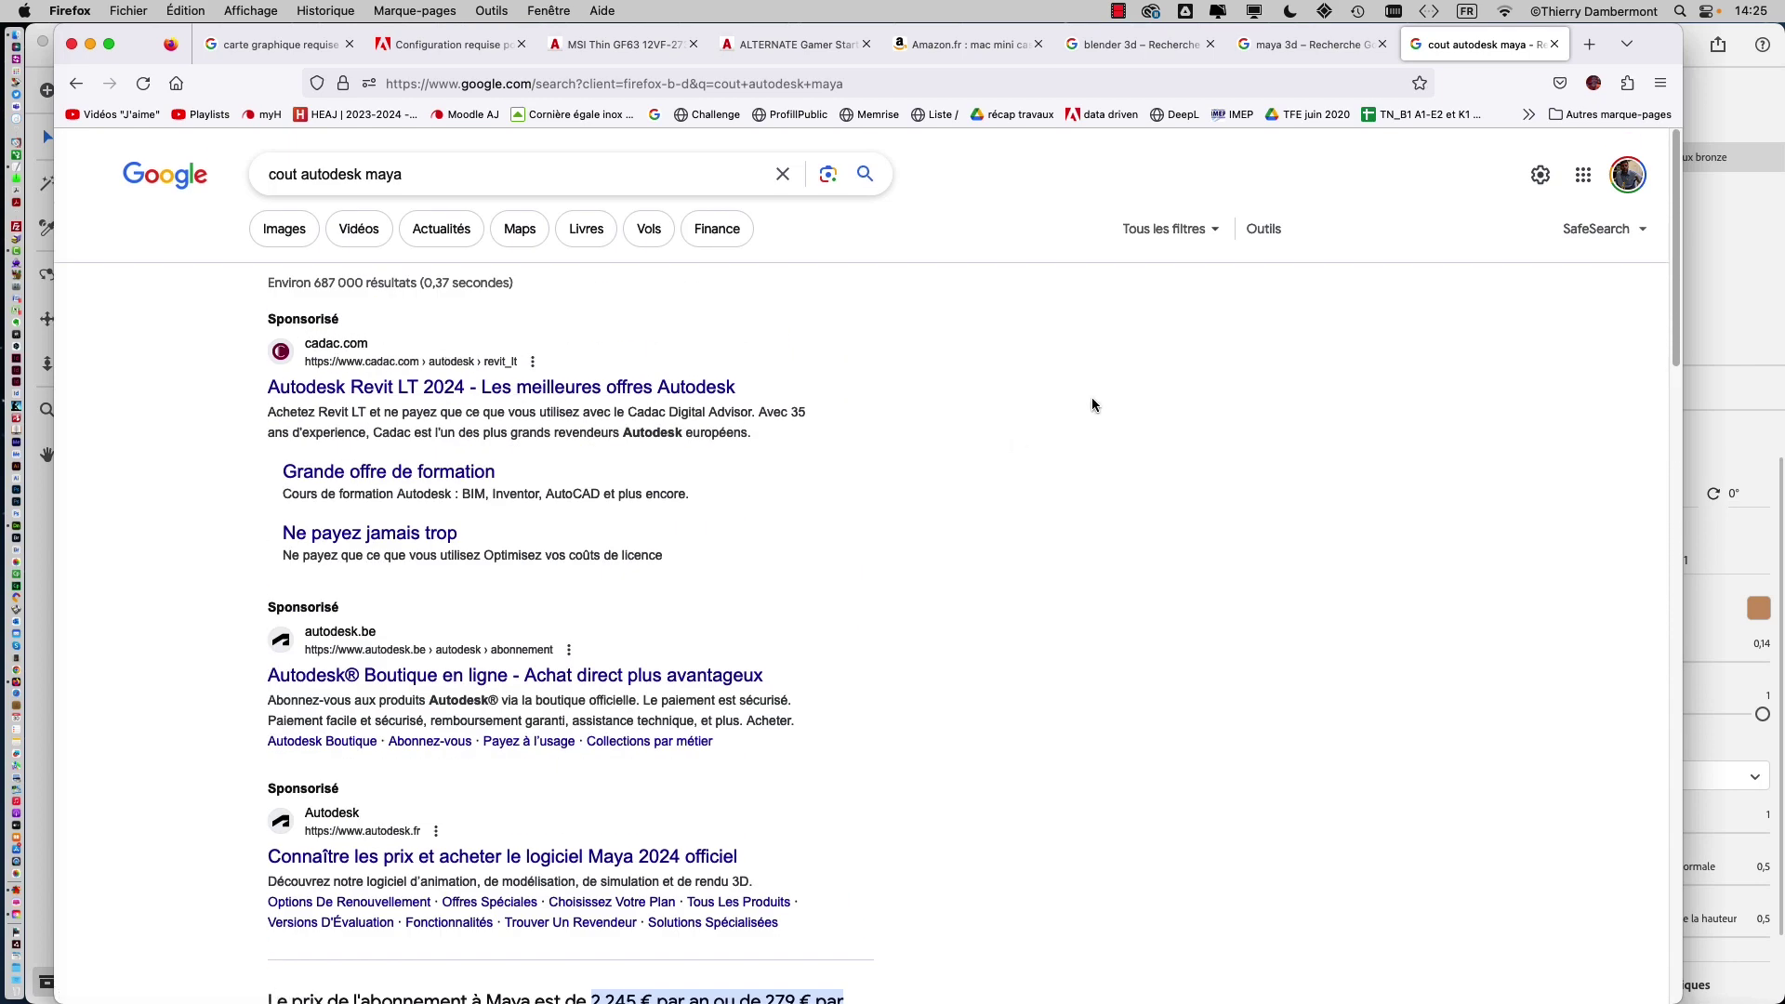